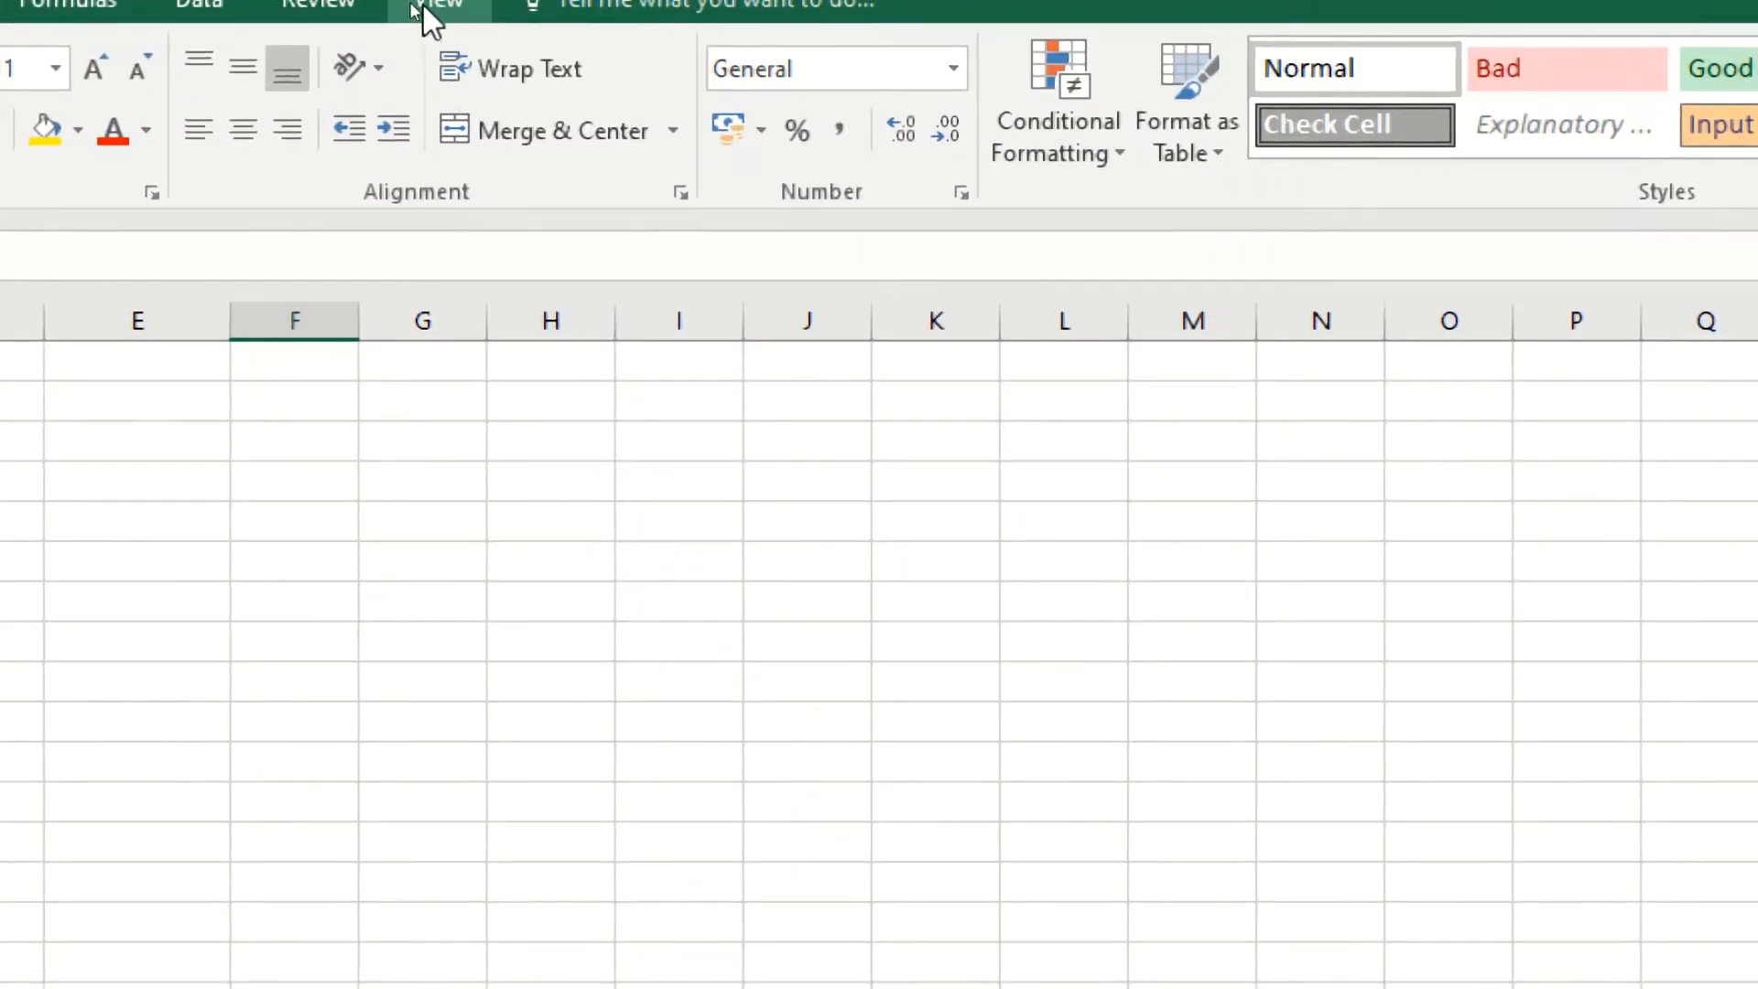
Set up a new macro recording named Macro3, stored in This Workbook, leaving its description empty.
{"action": "left_click", "coordinate": [435, 7]}
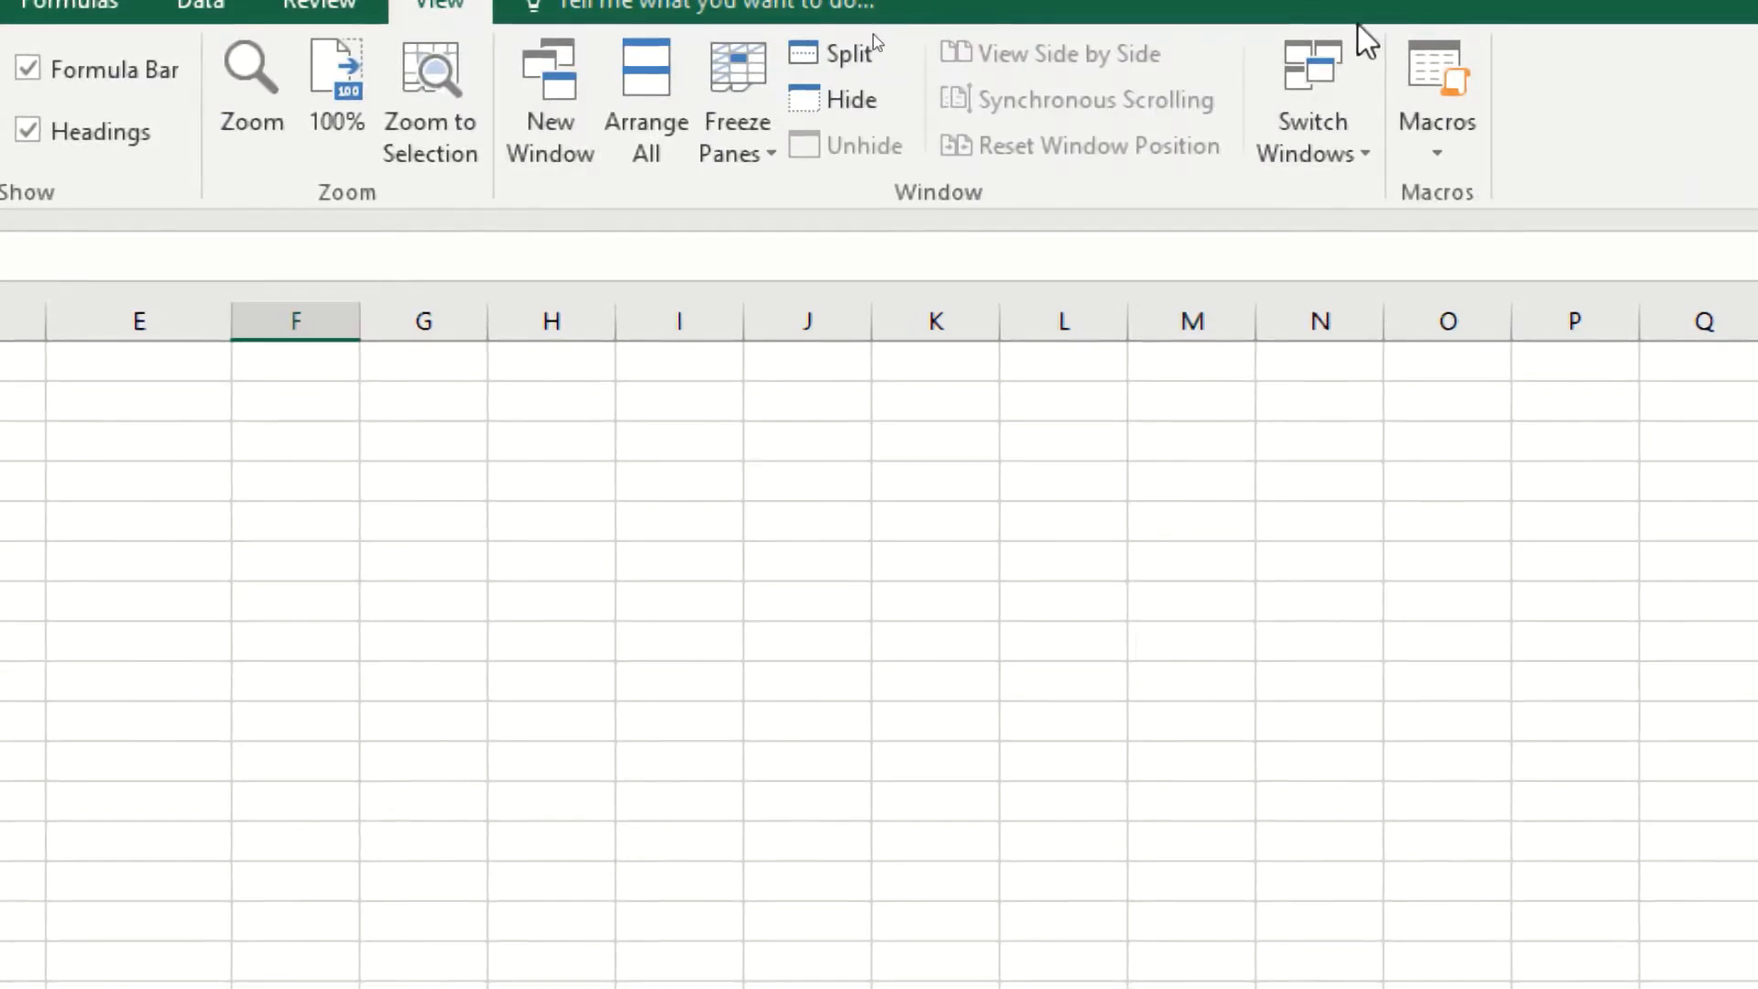
{"action": "left_click", "coordinate": [1439, 166]}
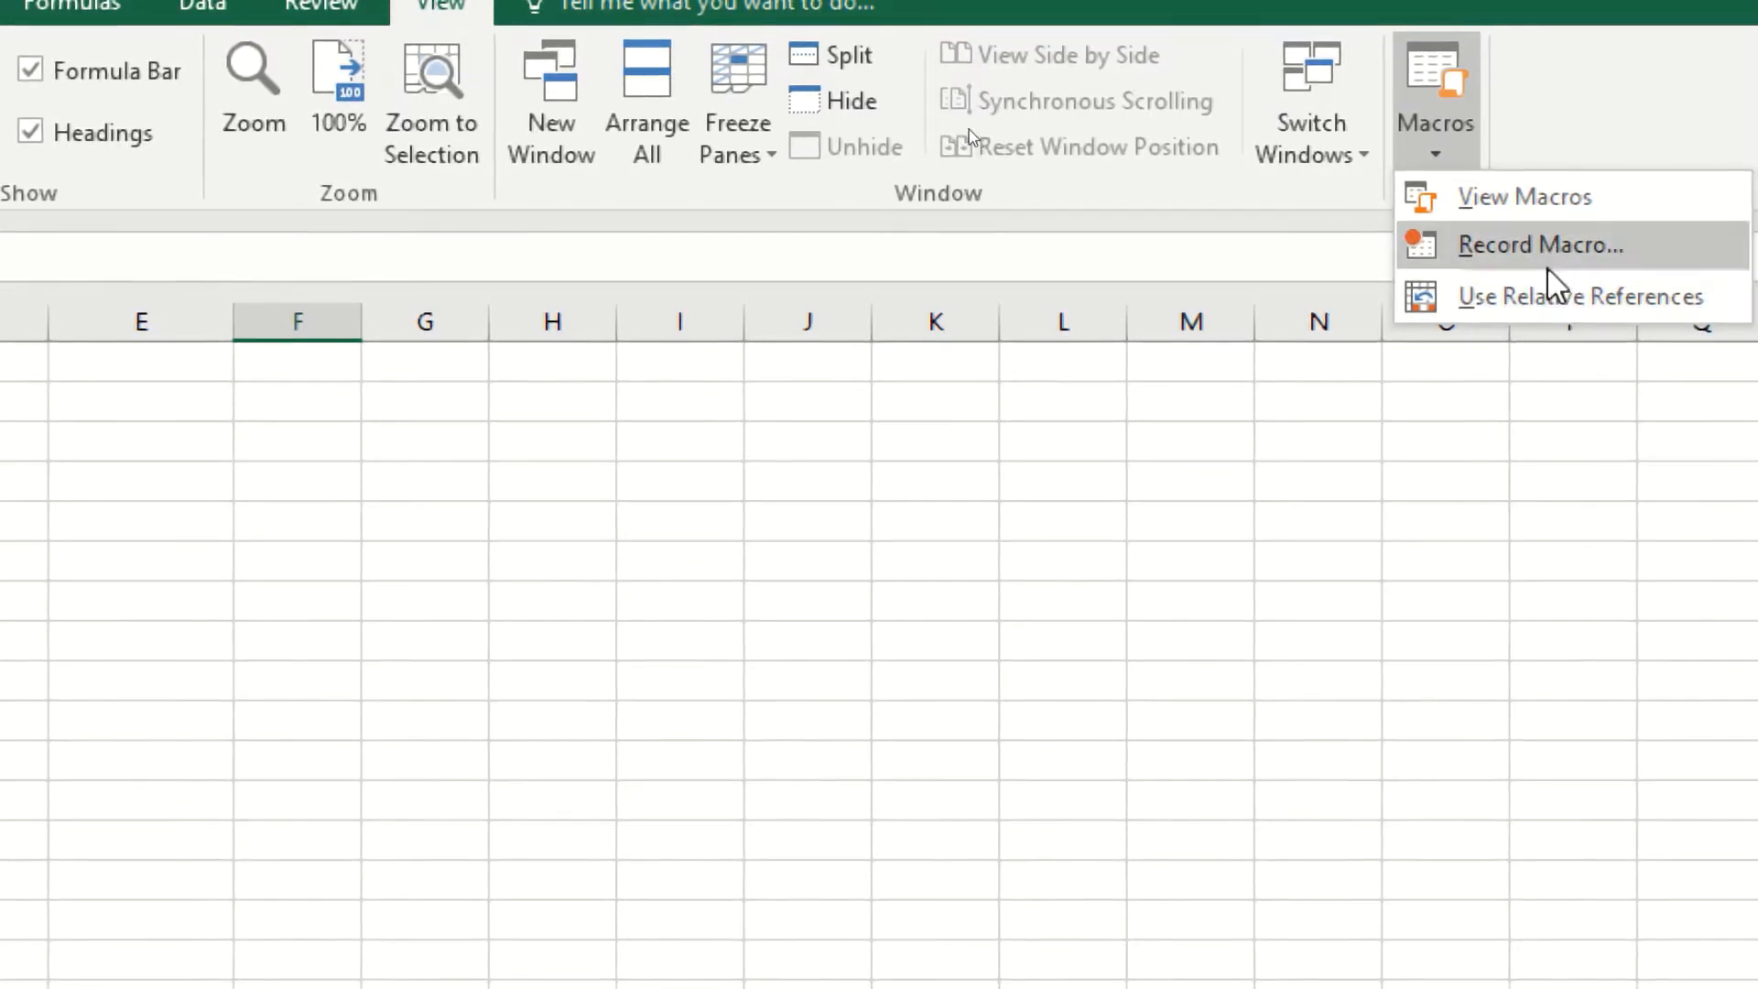
{"action": "left_click", "coordinate": [1501, 245]}
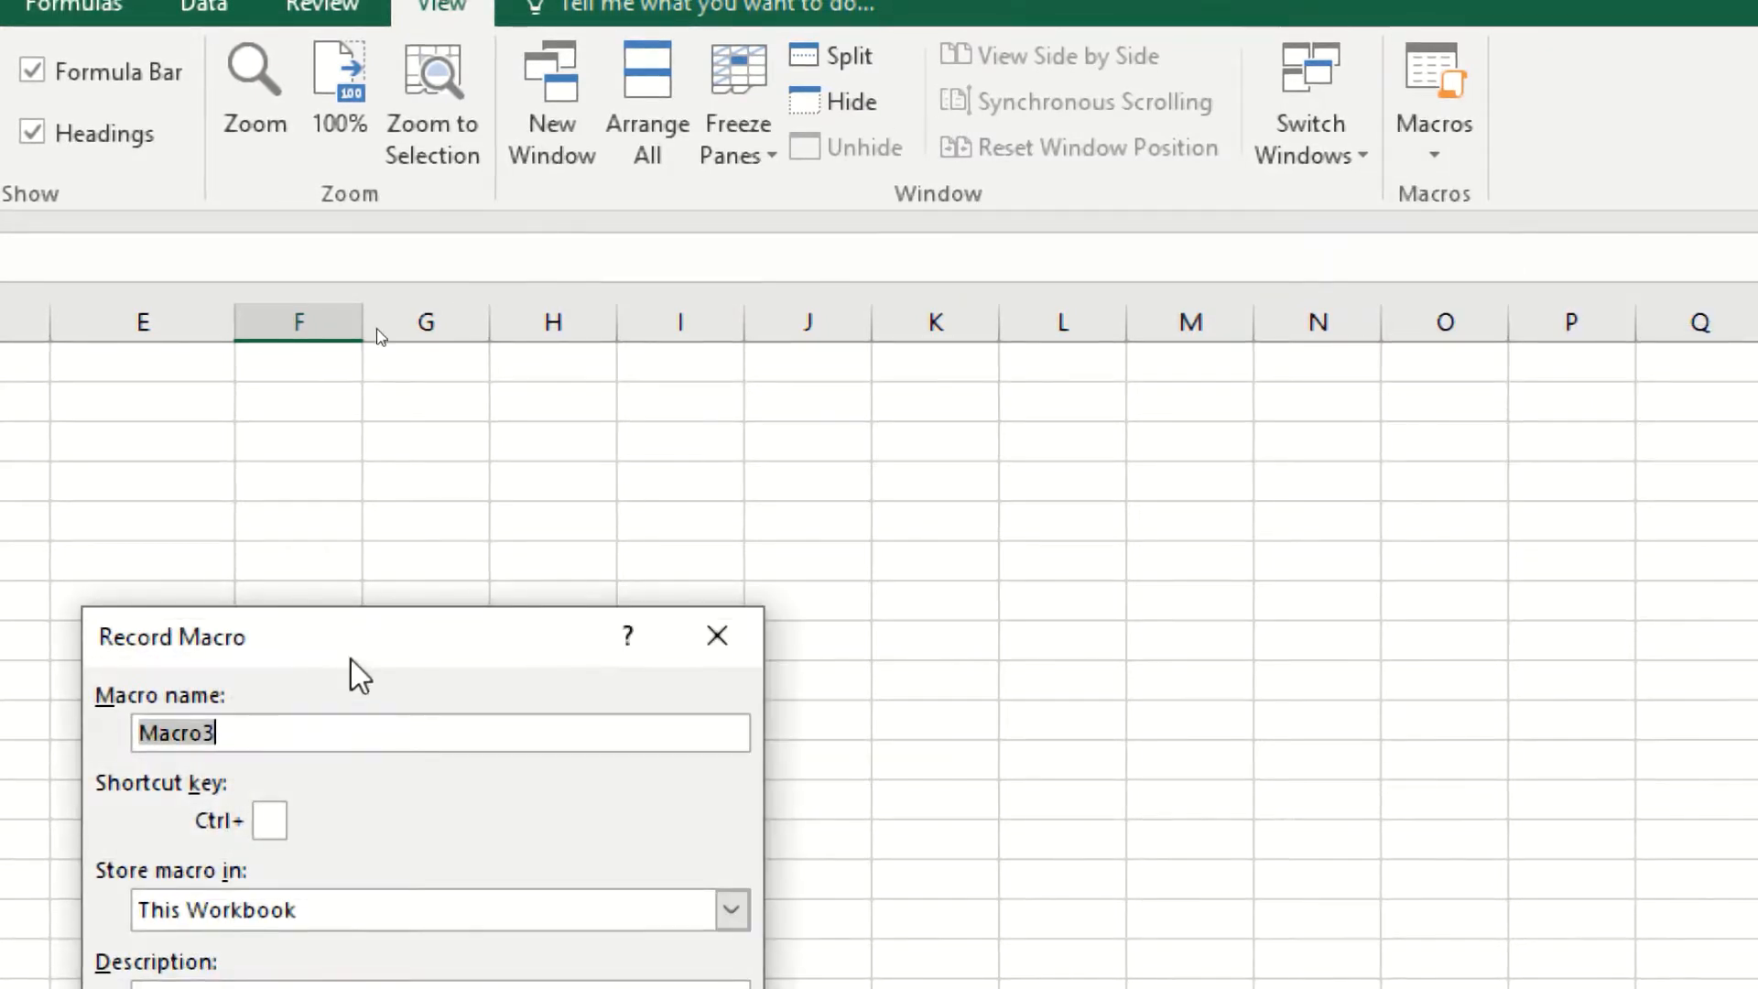
{"action": "left_click_drag", "start_coordinate": [350, 658], "coordinate": [589, 311]}
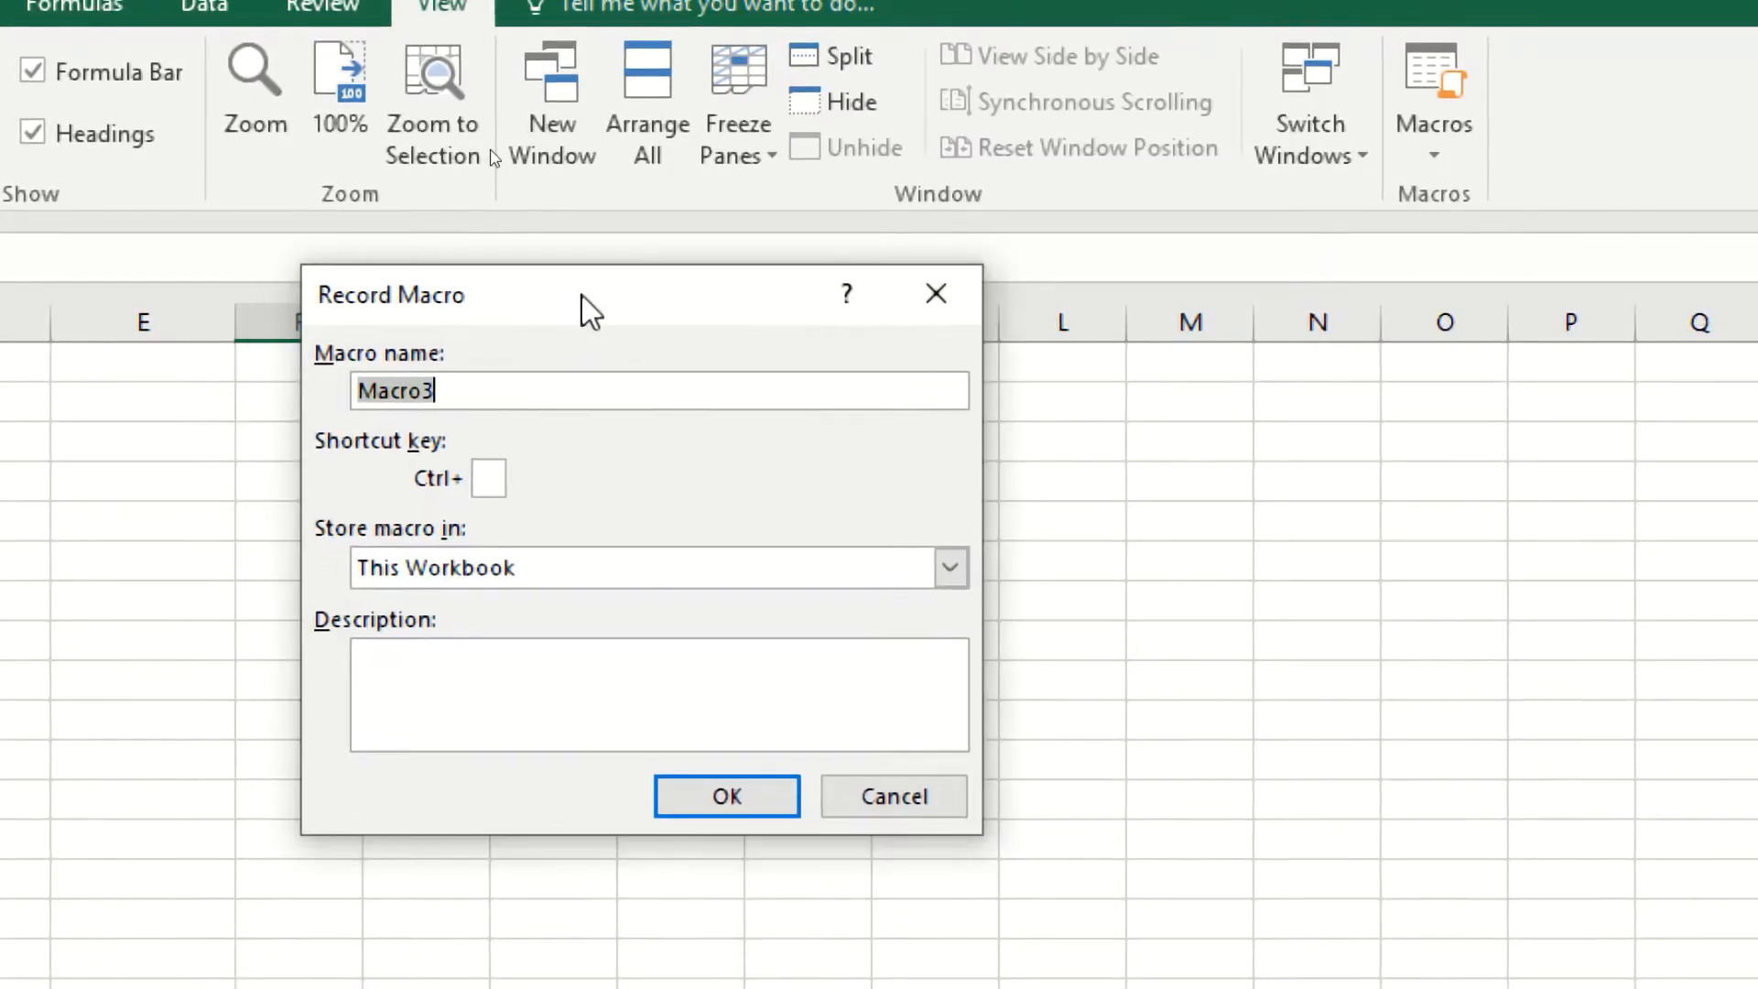
{"action": "left_click", "coordinate": [467, 393]}
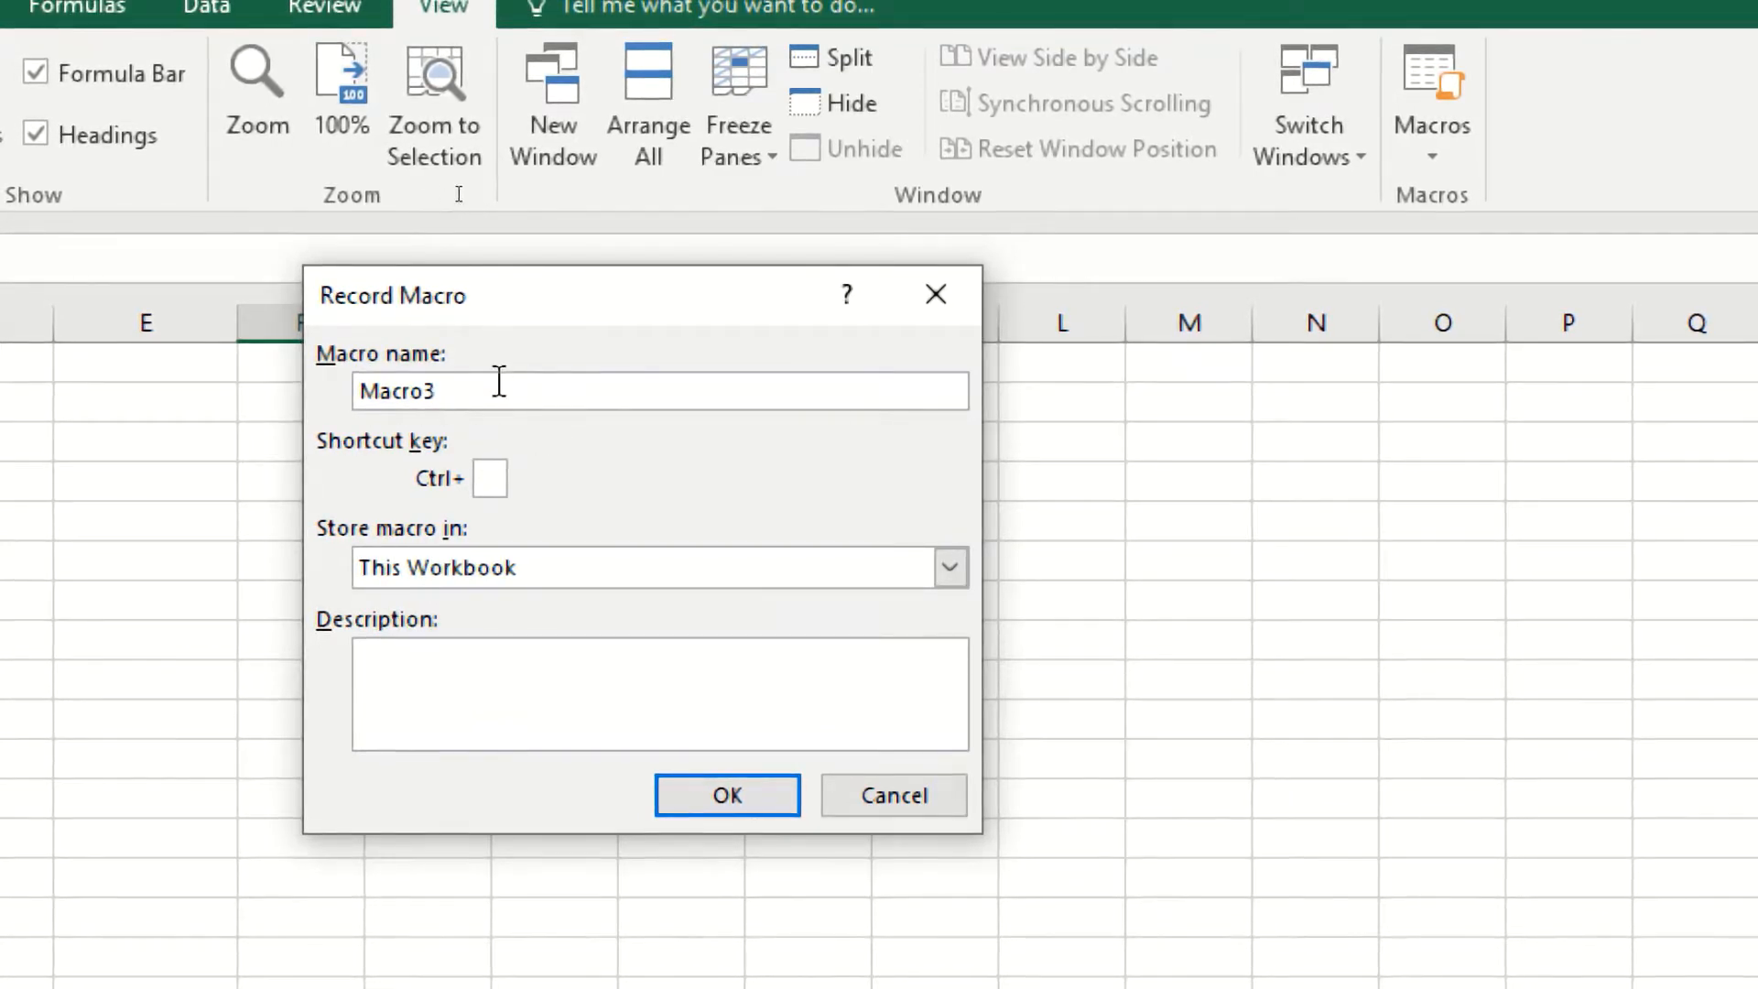
{"action": "left_click", "coordinate": [560, 579]}
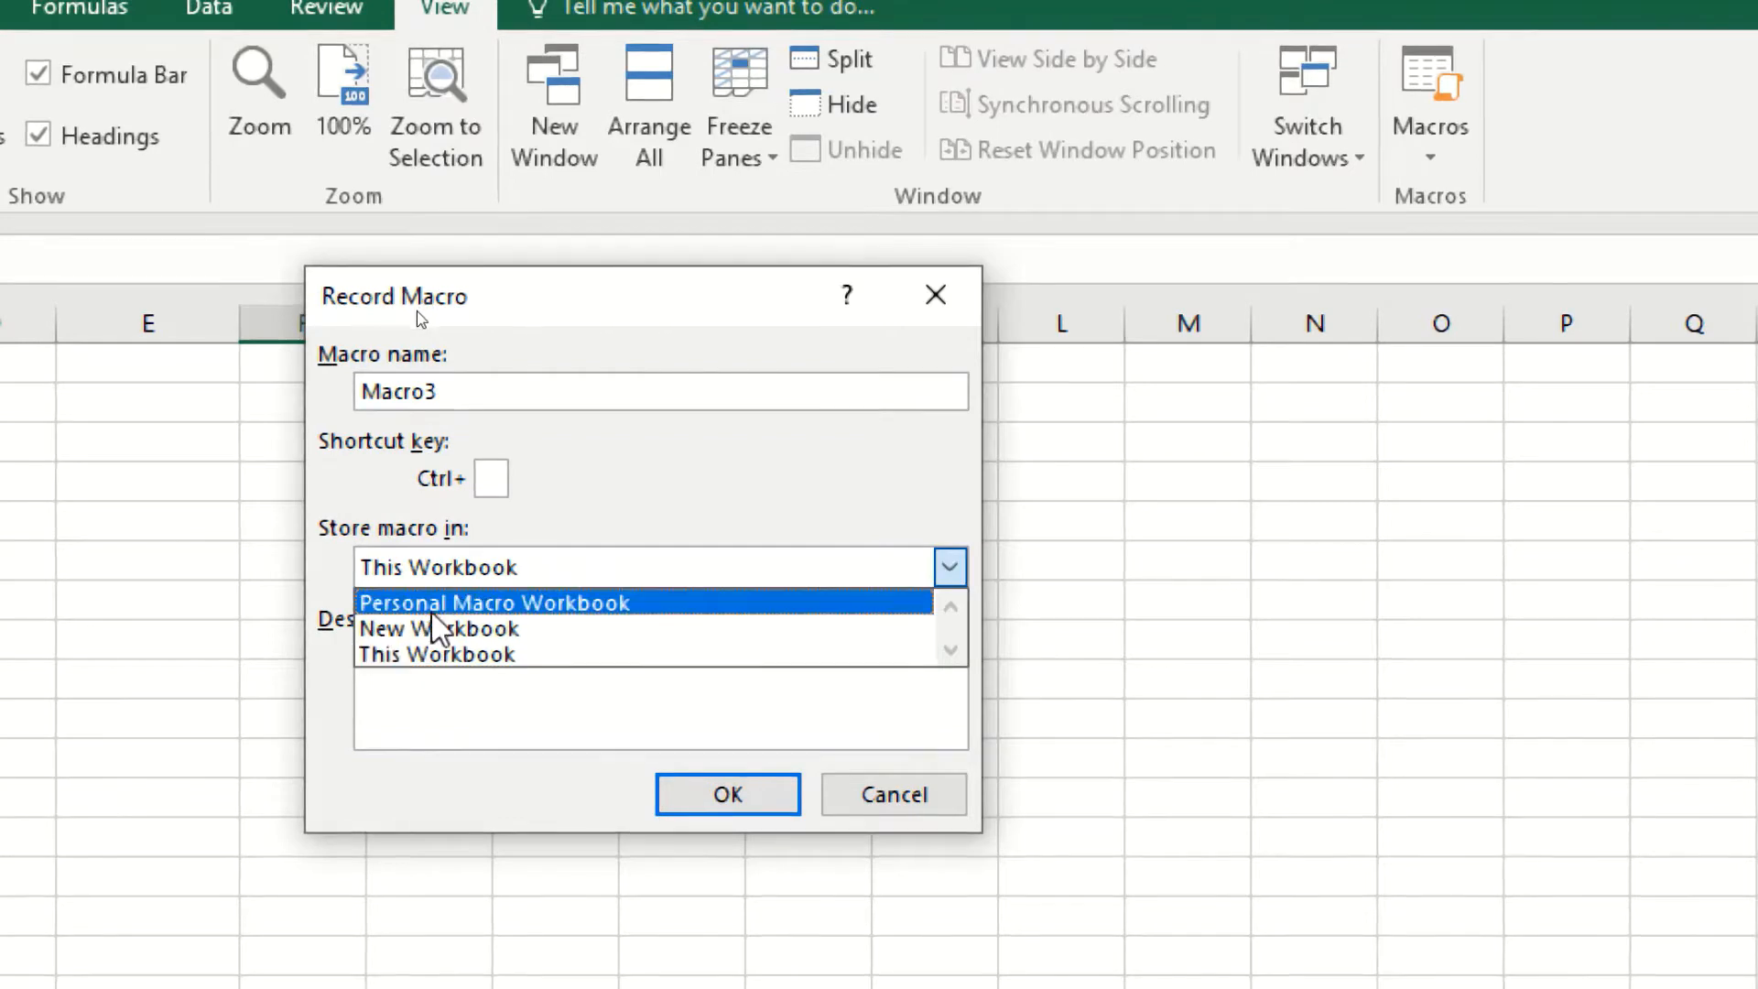
{"action": "left_click", "coordinate": [452, 657]}
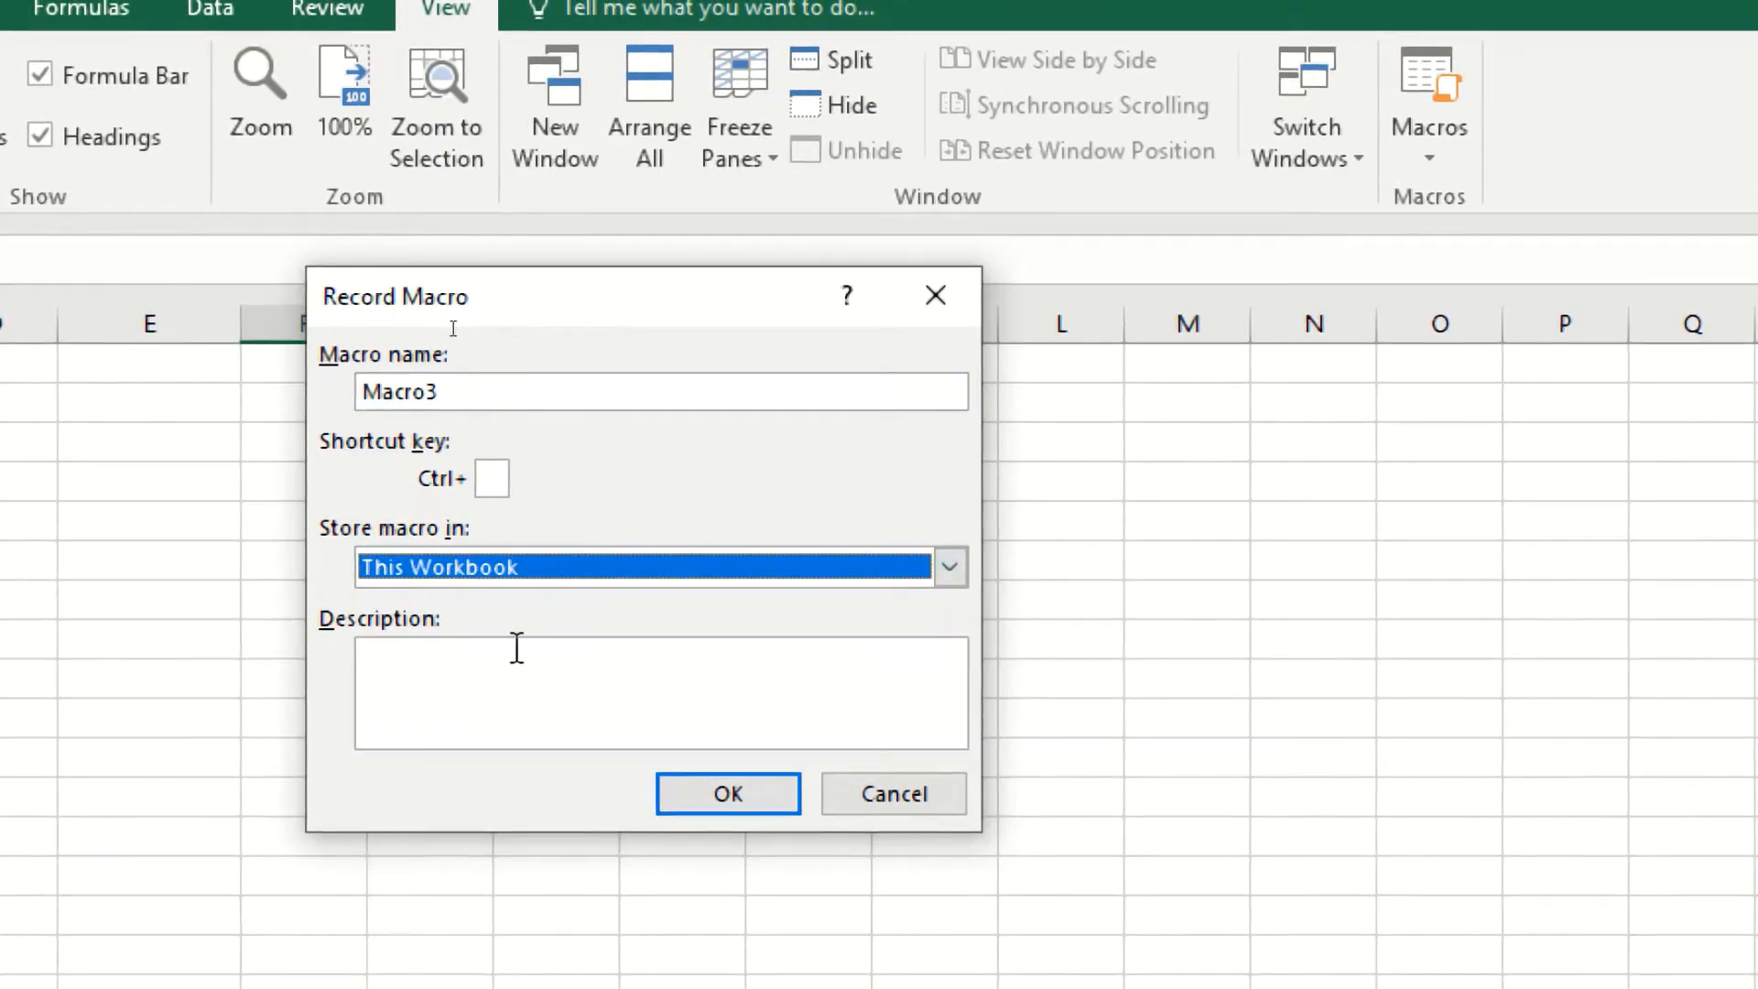
{"action": "left_click", "coordinate": [455, 671]}
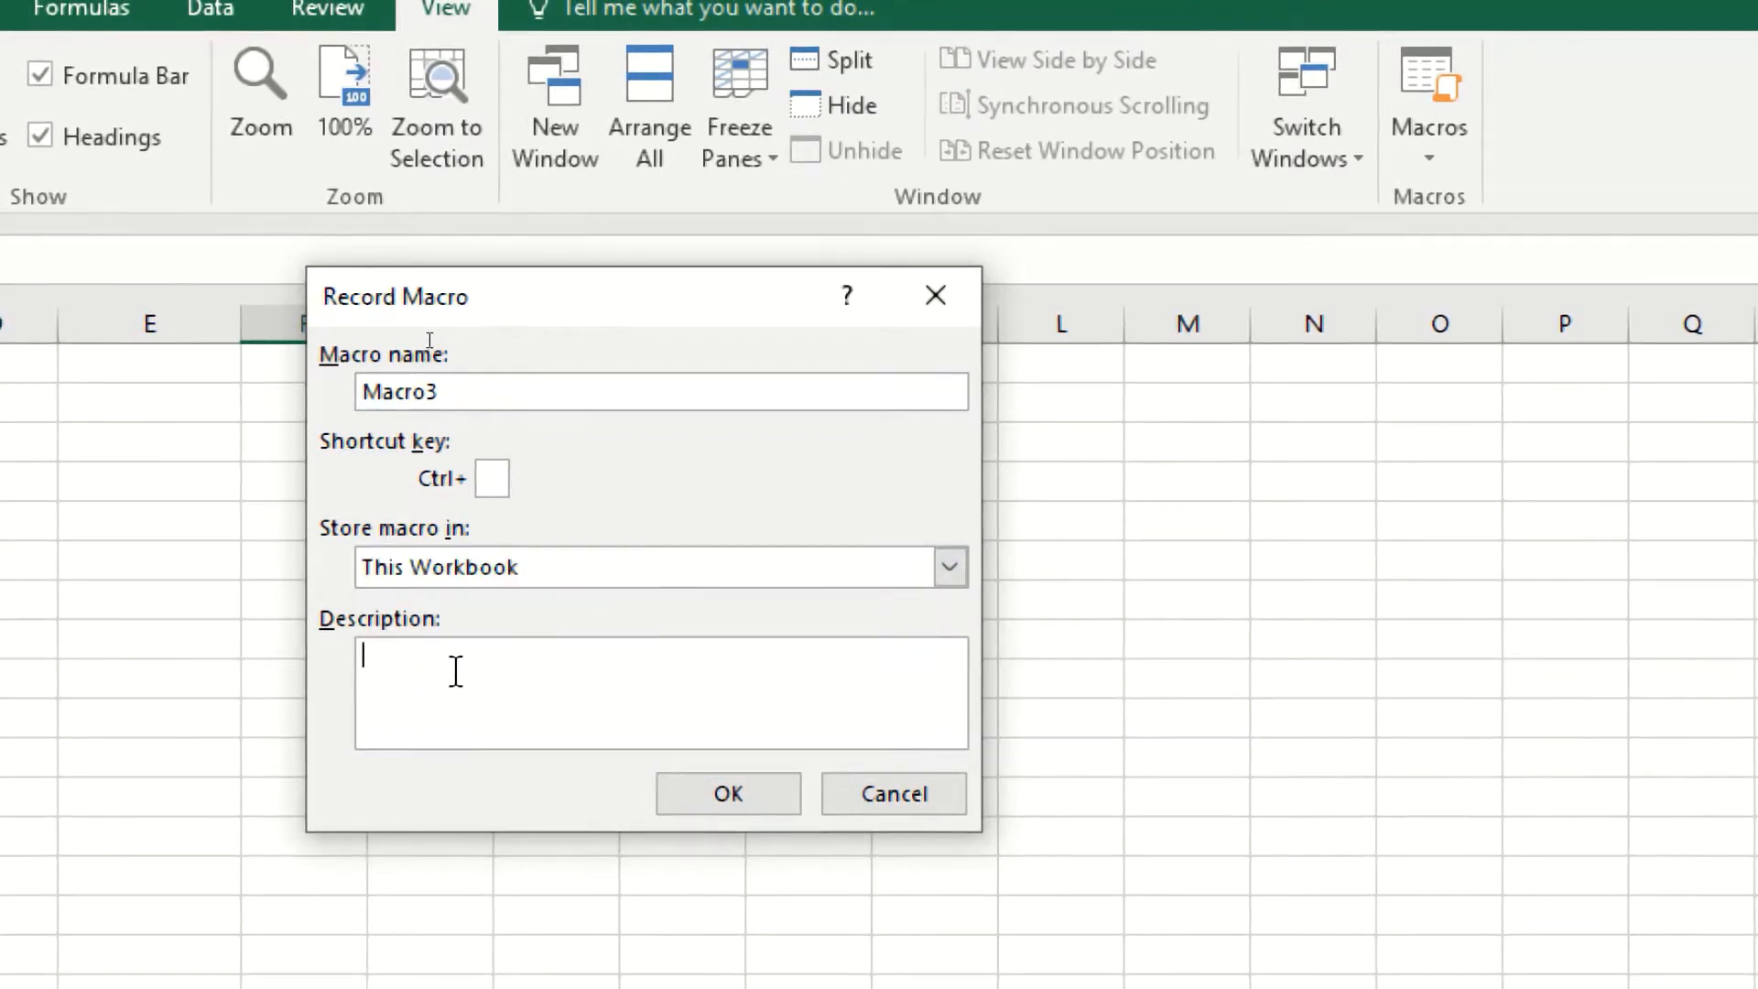
{"action": "left_click", "coordinate": [744, 797]}
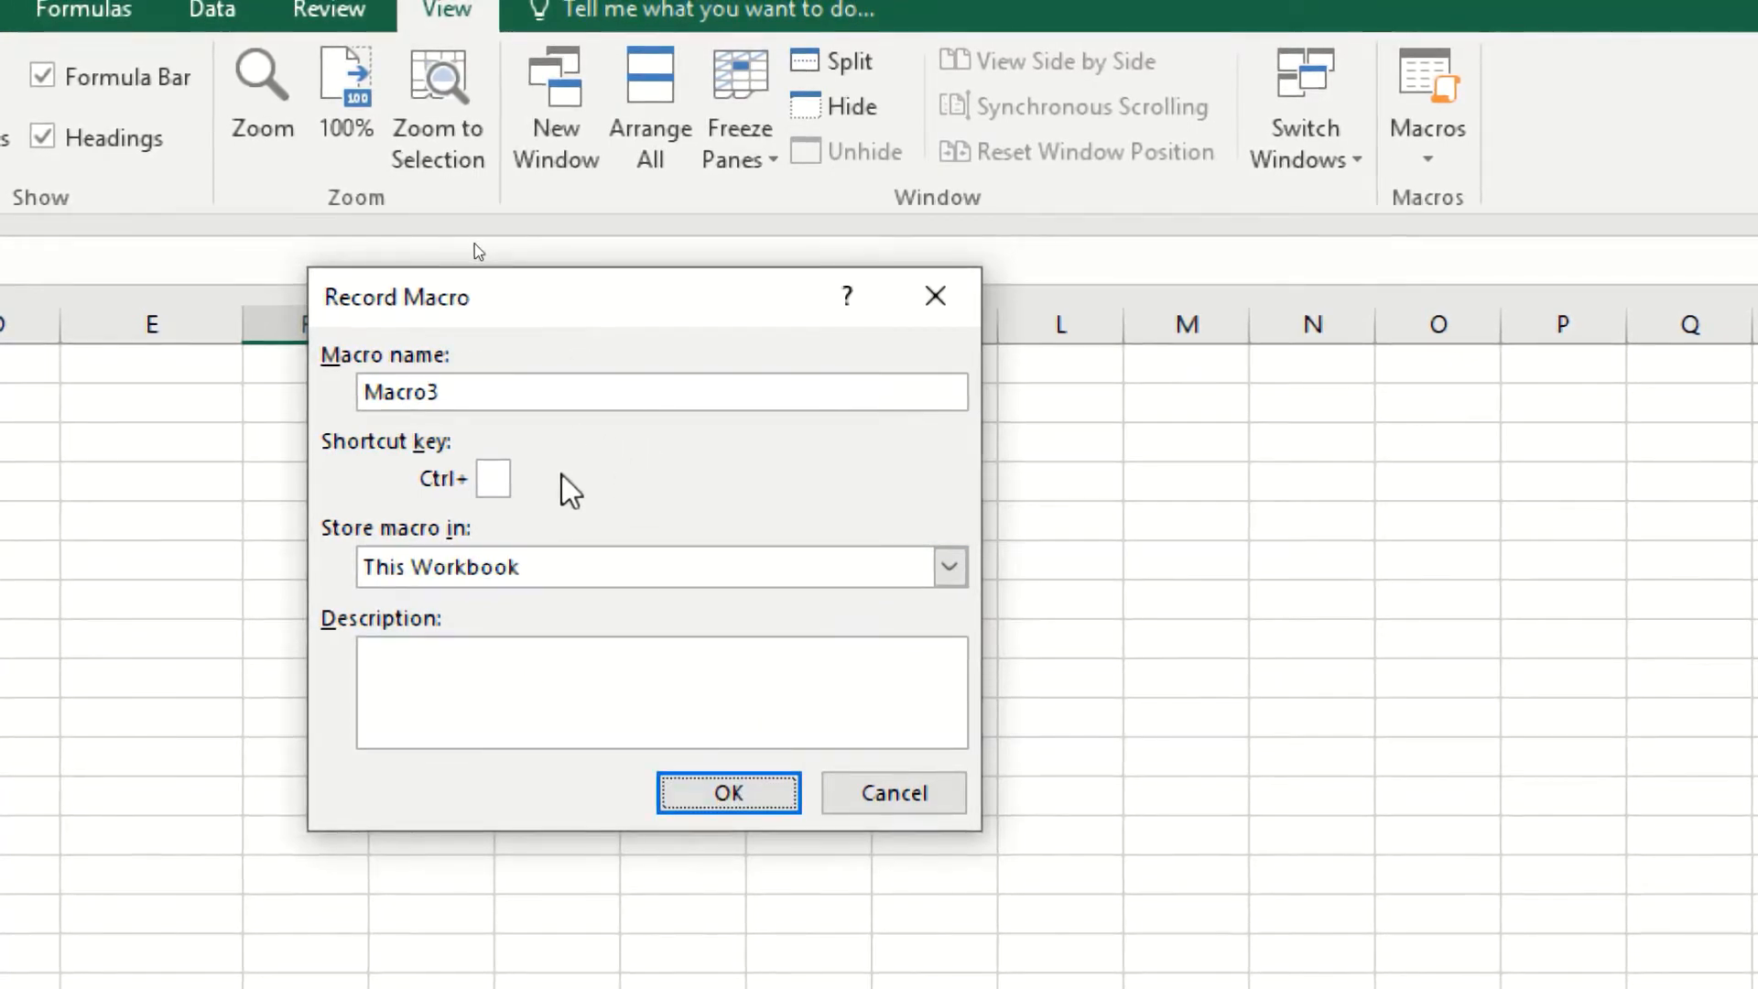
Assign Ctrl+Shift+O as the macro's shortcut and start recording.
{"action": "left_click", "coordinate": [506, 477]}
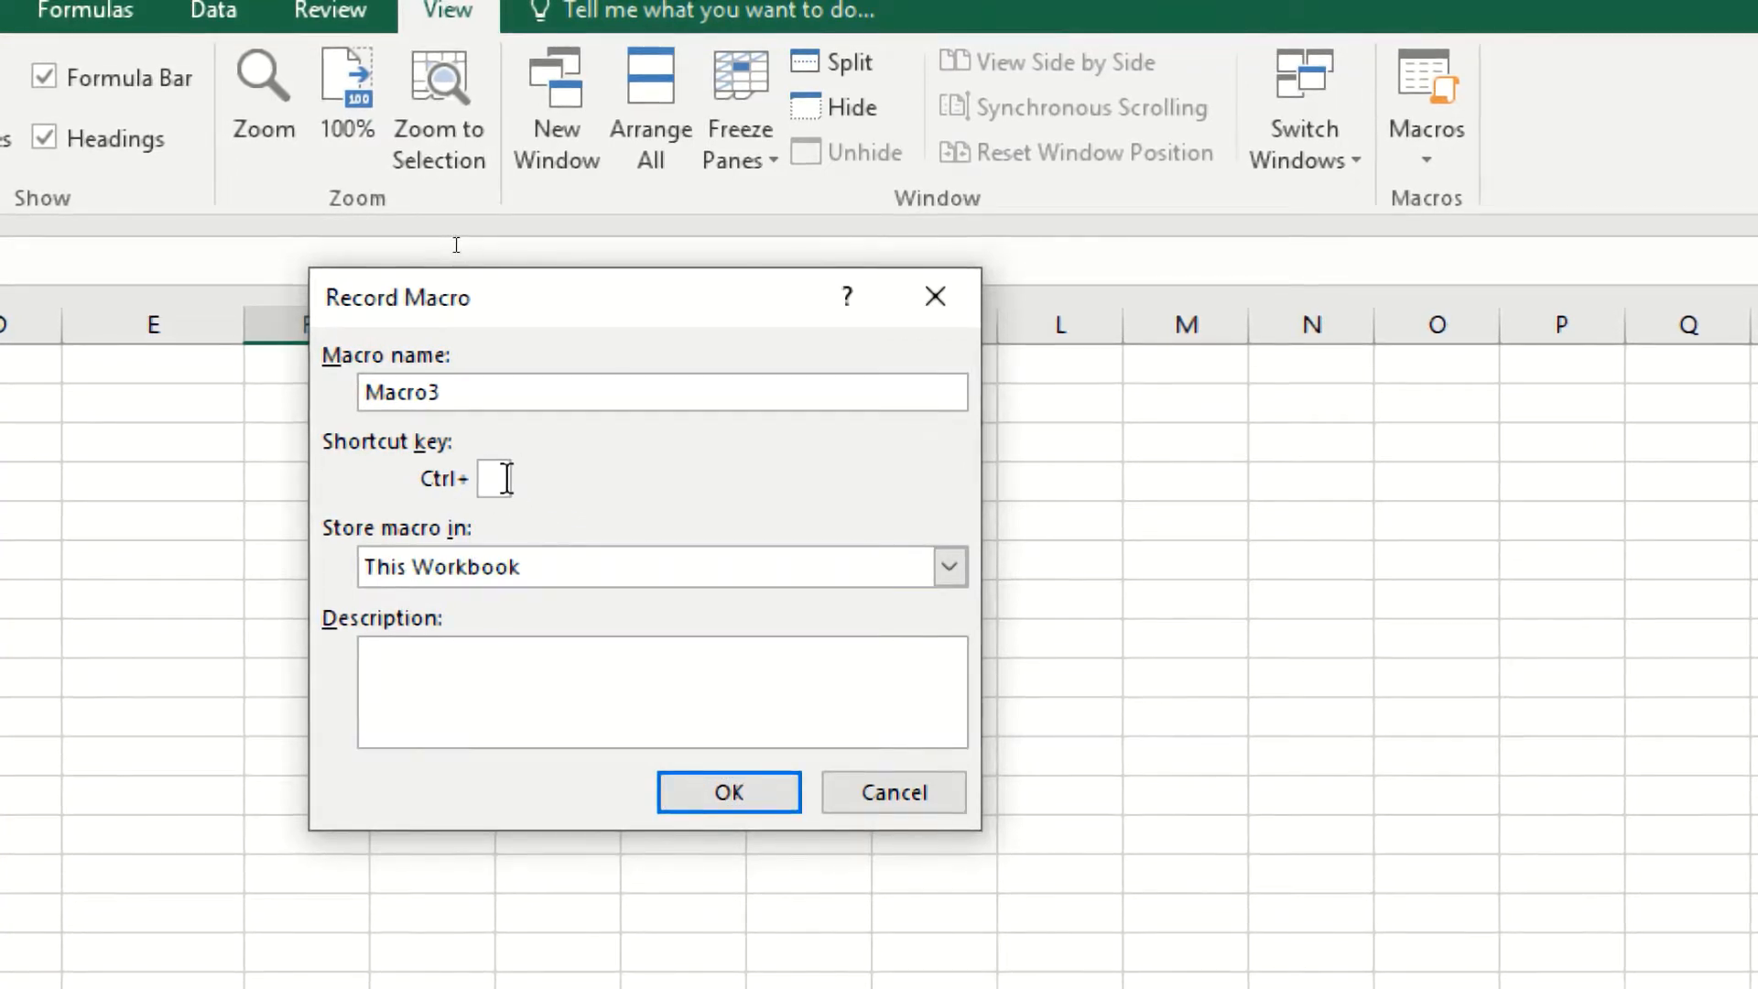
{"action": "type", "text": "O"}
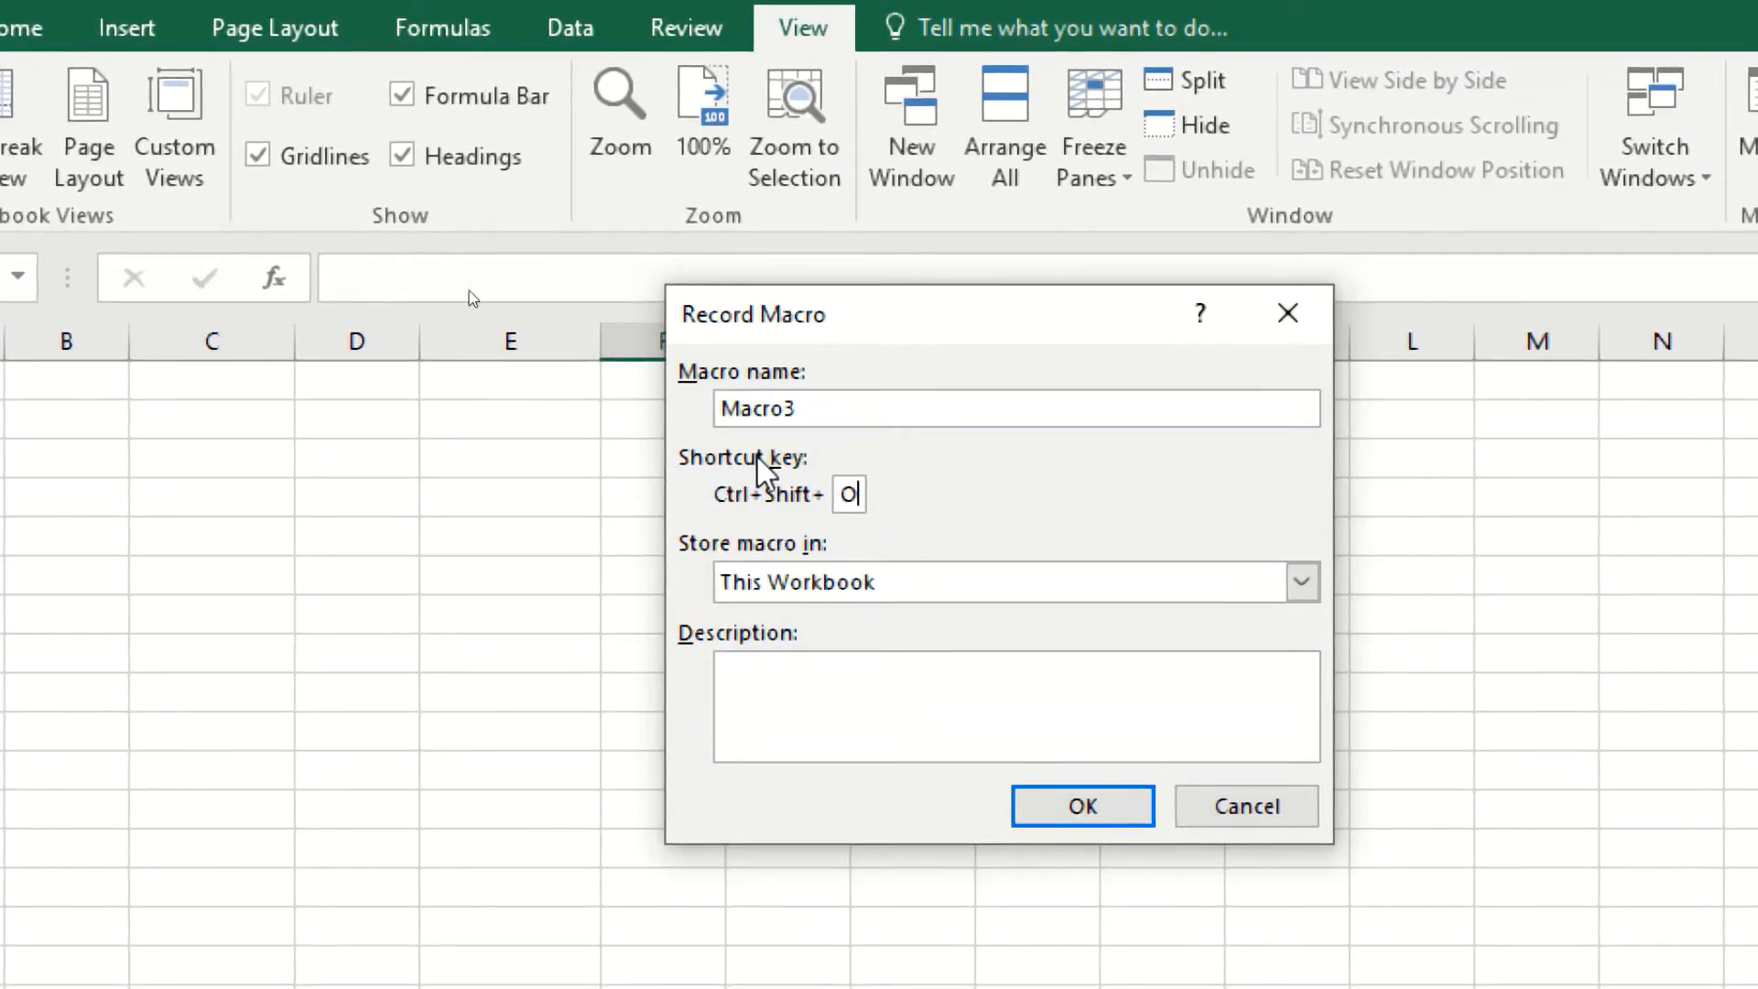
{"action": "left_click", "coordinate": [1051, 807]}
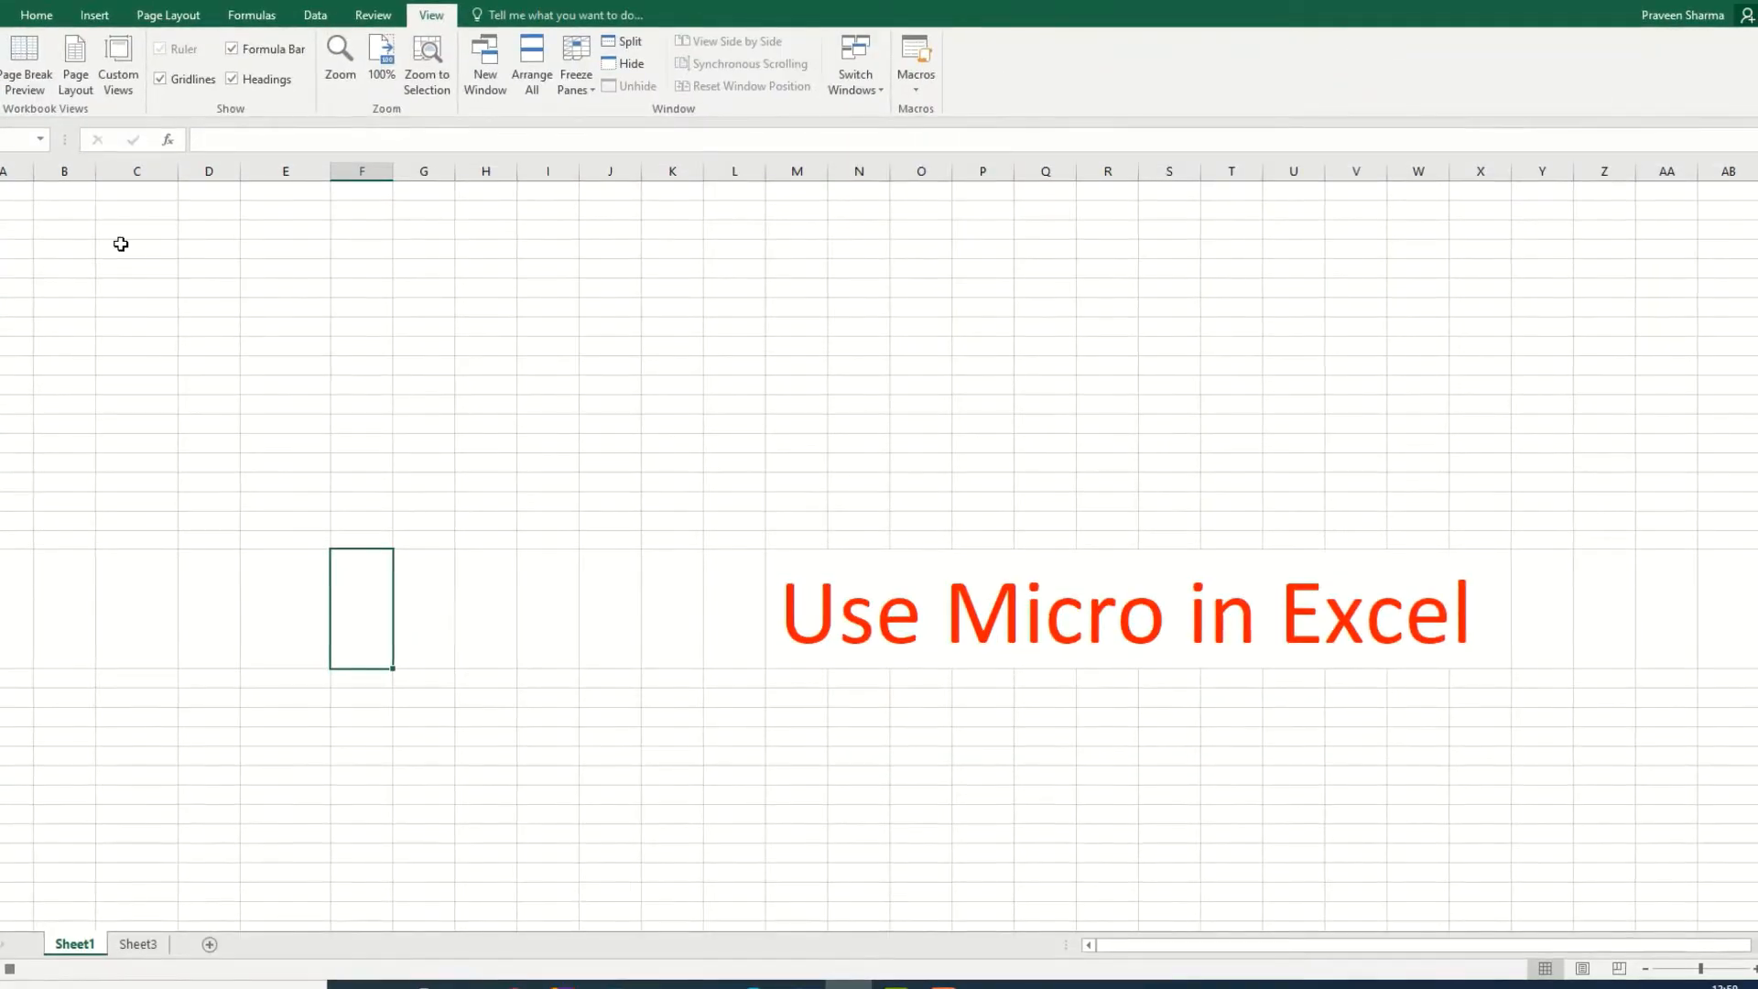
Enter the row 2 headers S.no, Pruduct Name, Month, Sales Amount and Price from column B, and fill S.no with 1001 to 1014.
{"action": "left_click", "coordinate": [81, 217]}
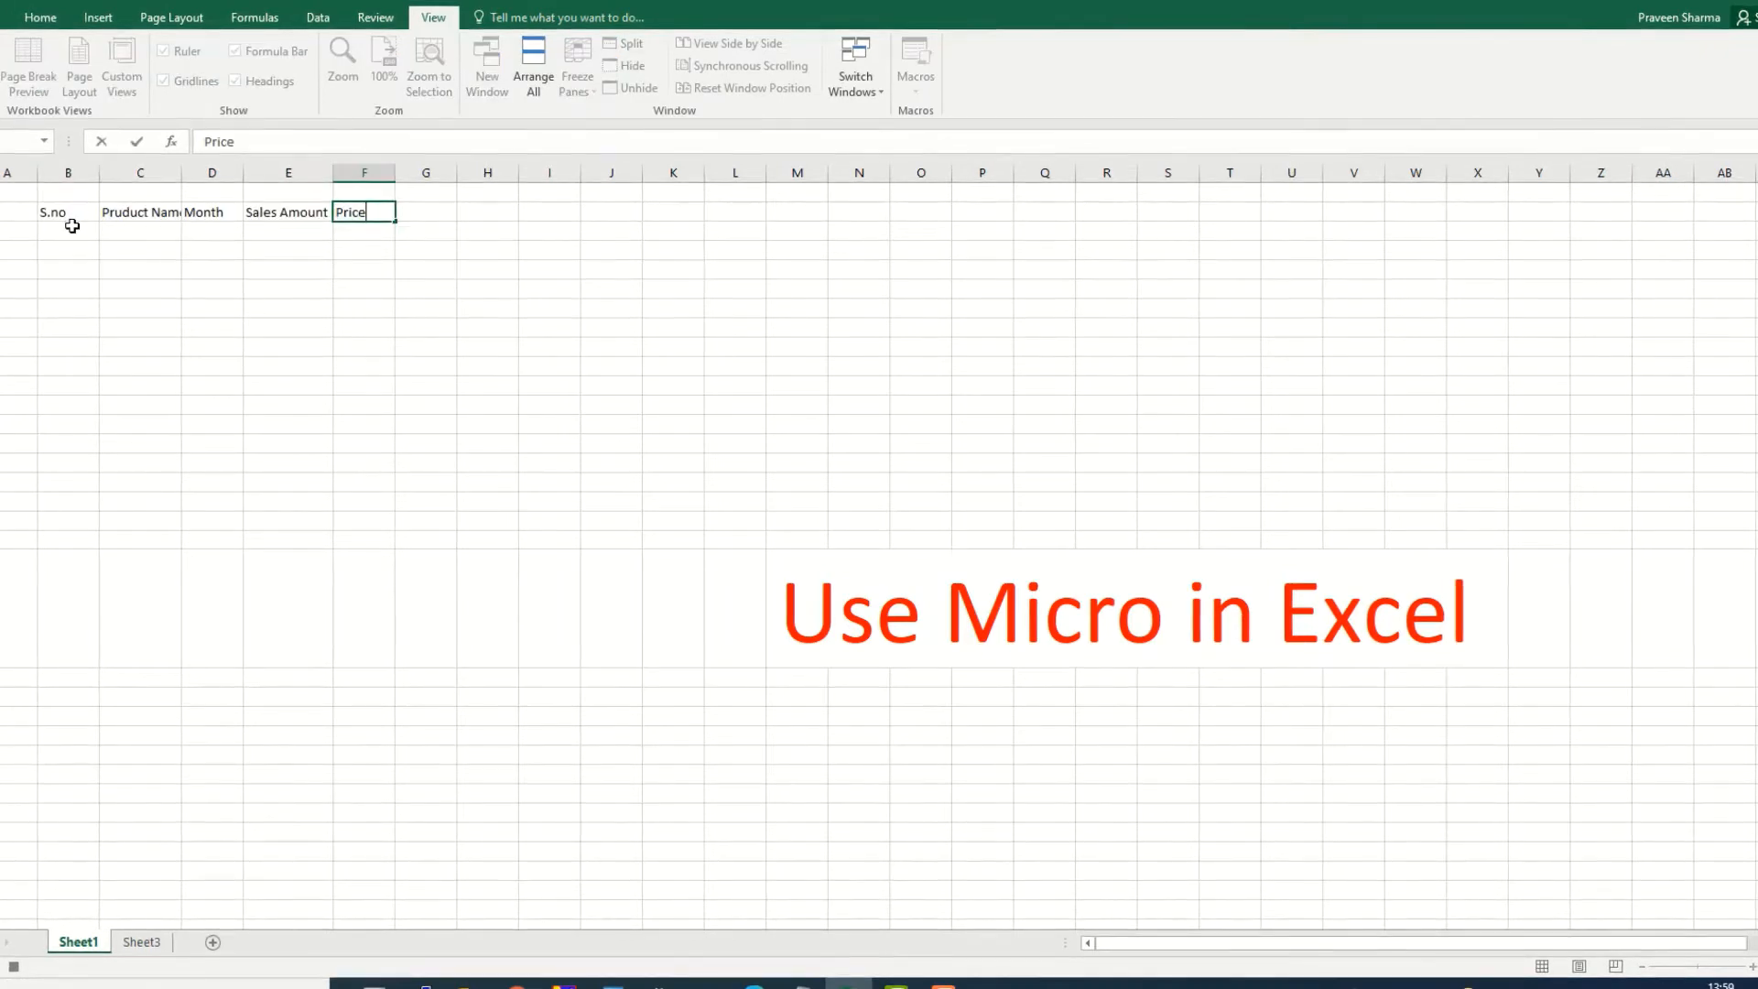
{"action": "left_click", "coordinate": [75, 232]}
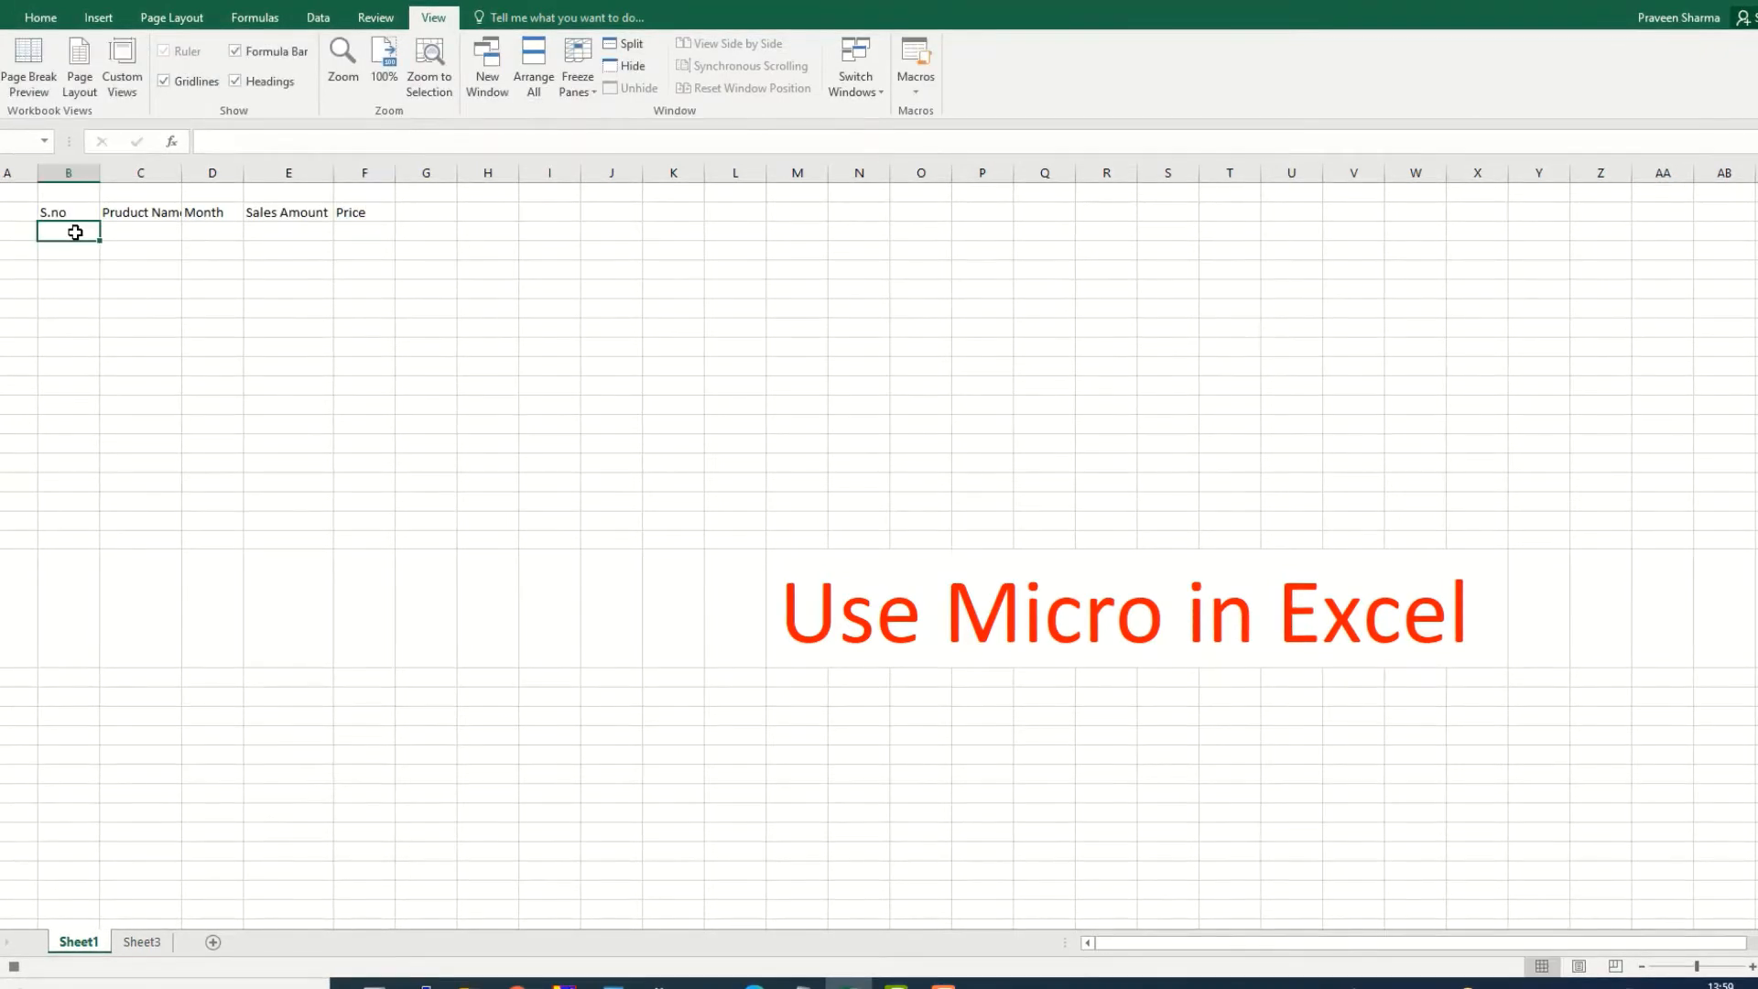
{"action": "type", "text": "1"}
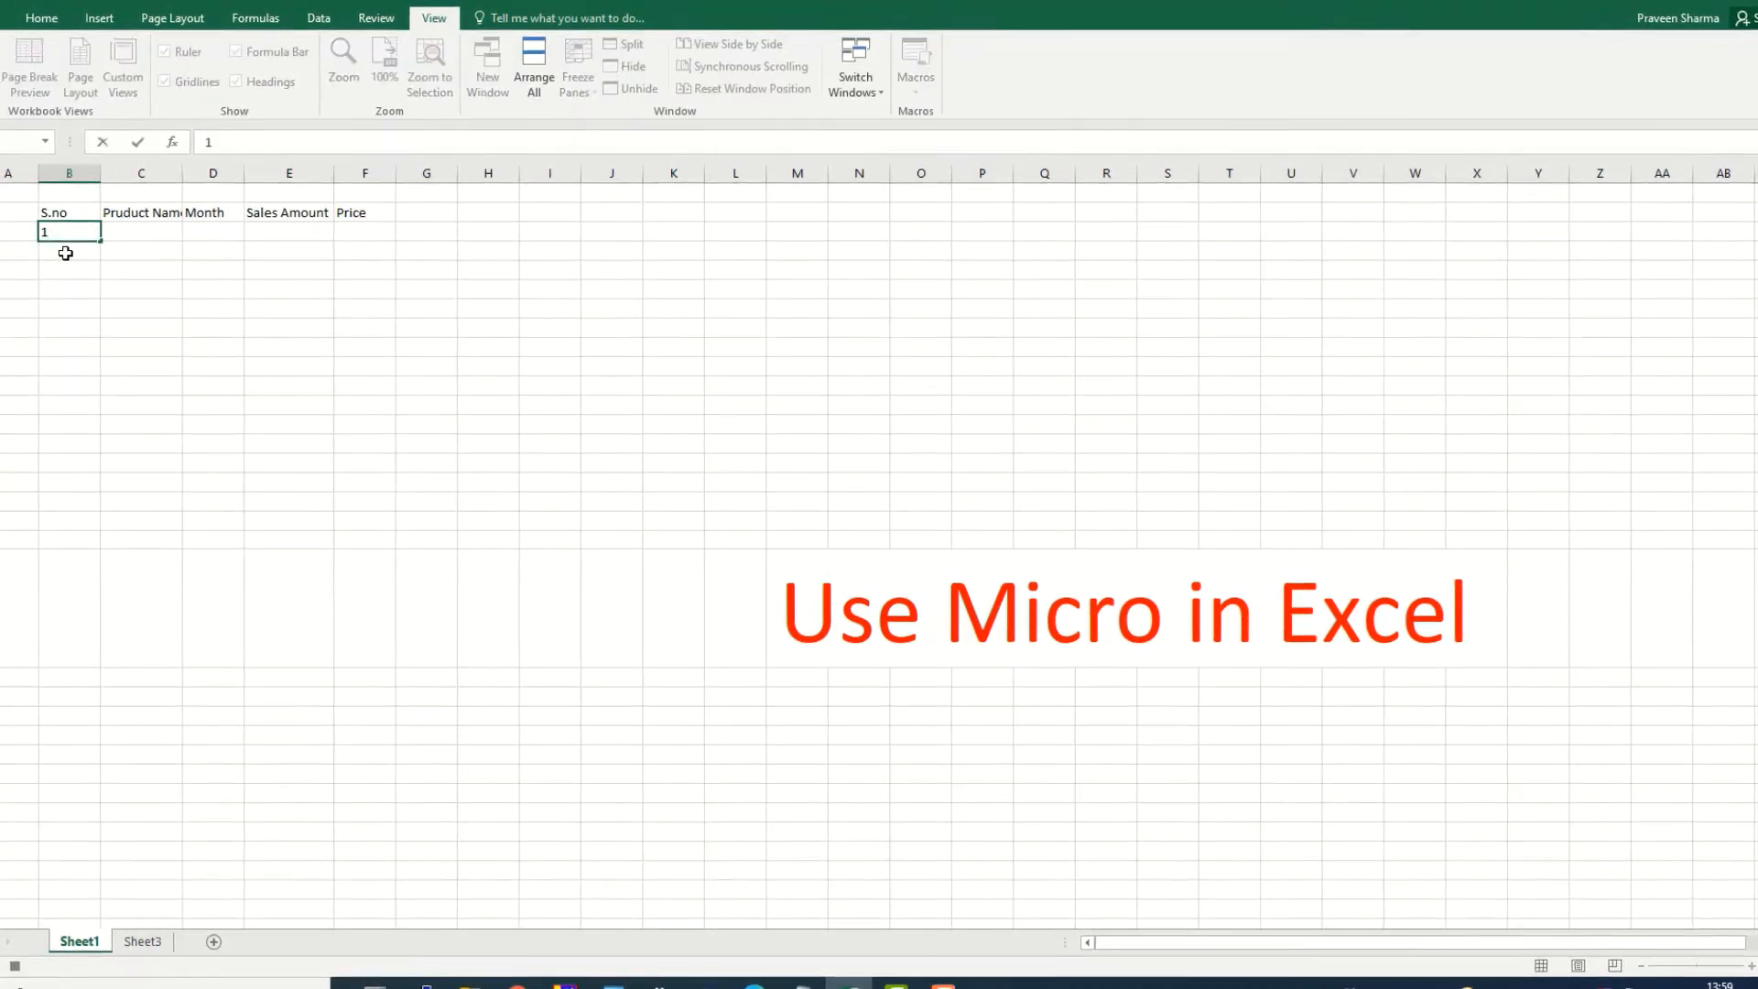
{"action": "type", "text": "001"}
{"action": "left_click", "coordinate": [69, 249]}
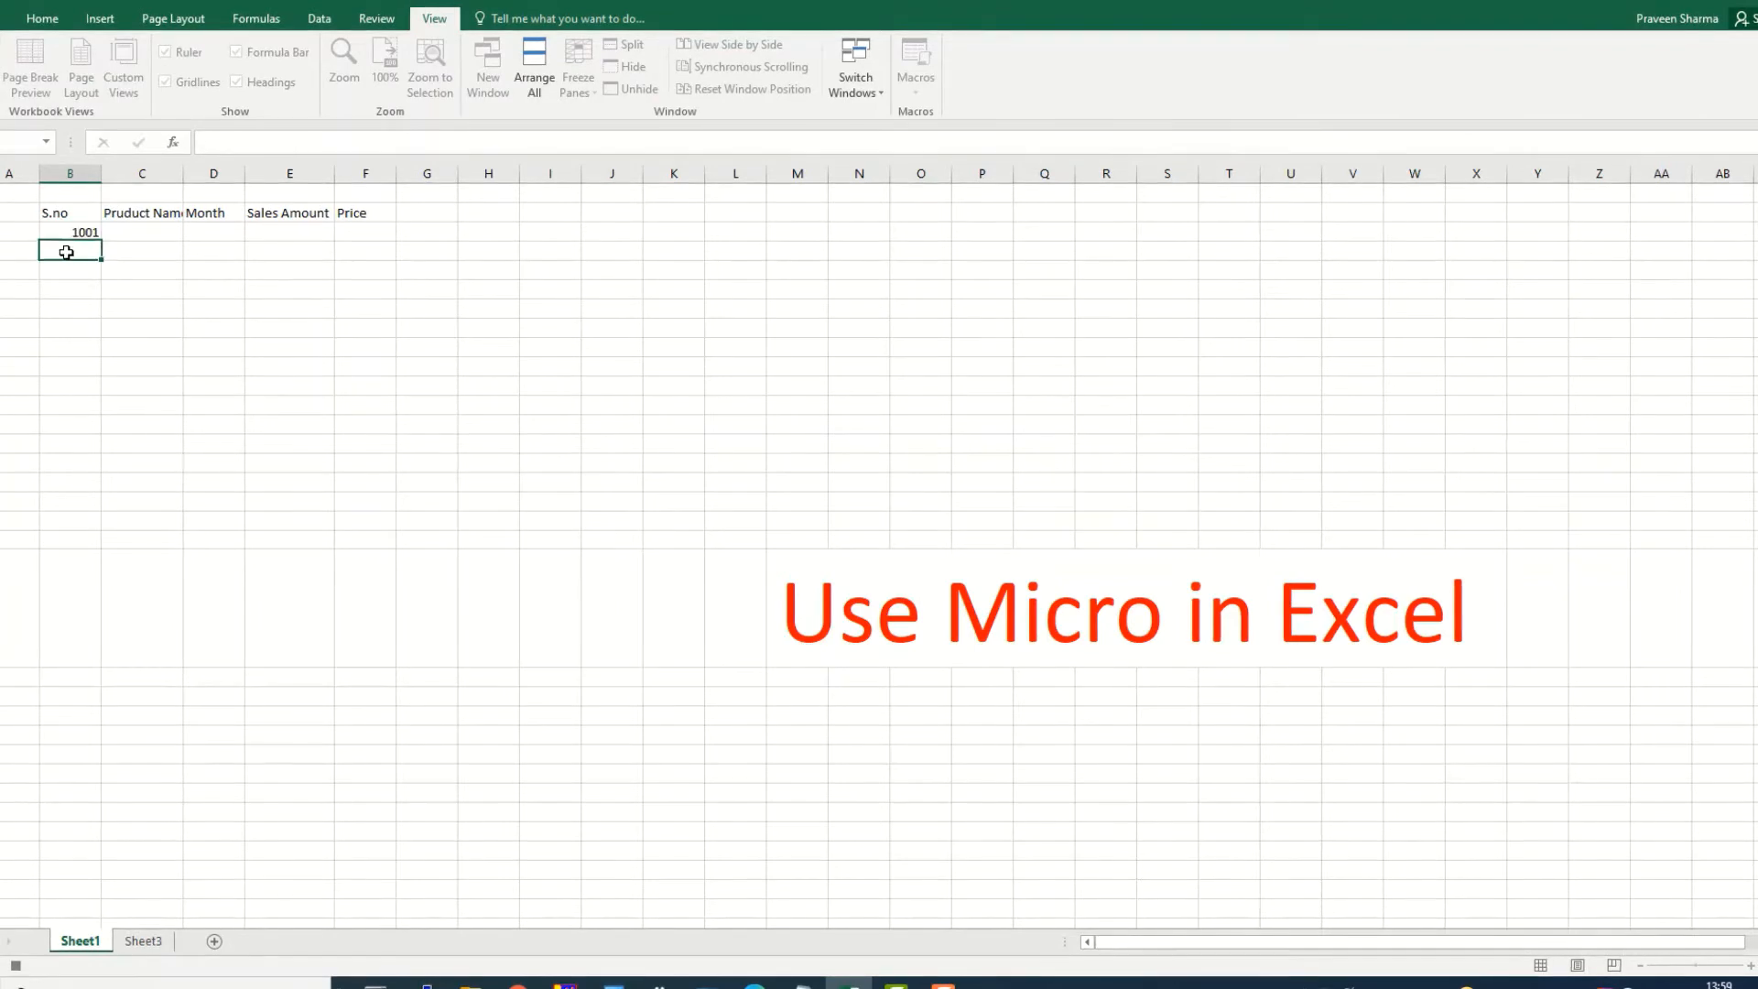
{"action": "type", "text": "100"}
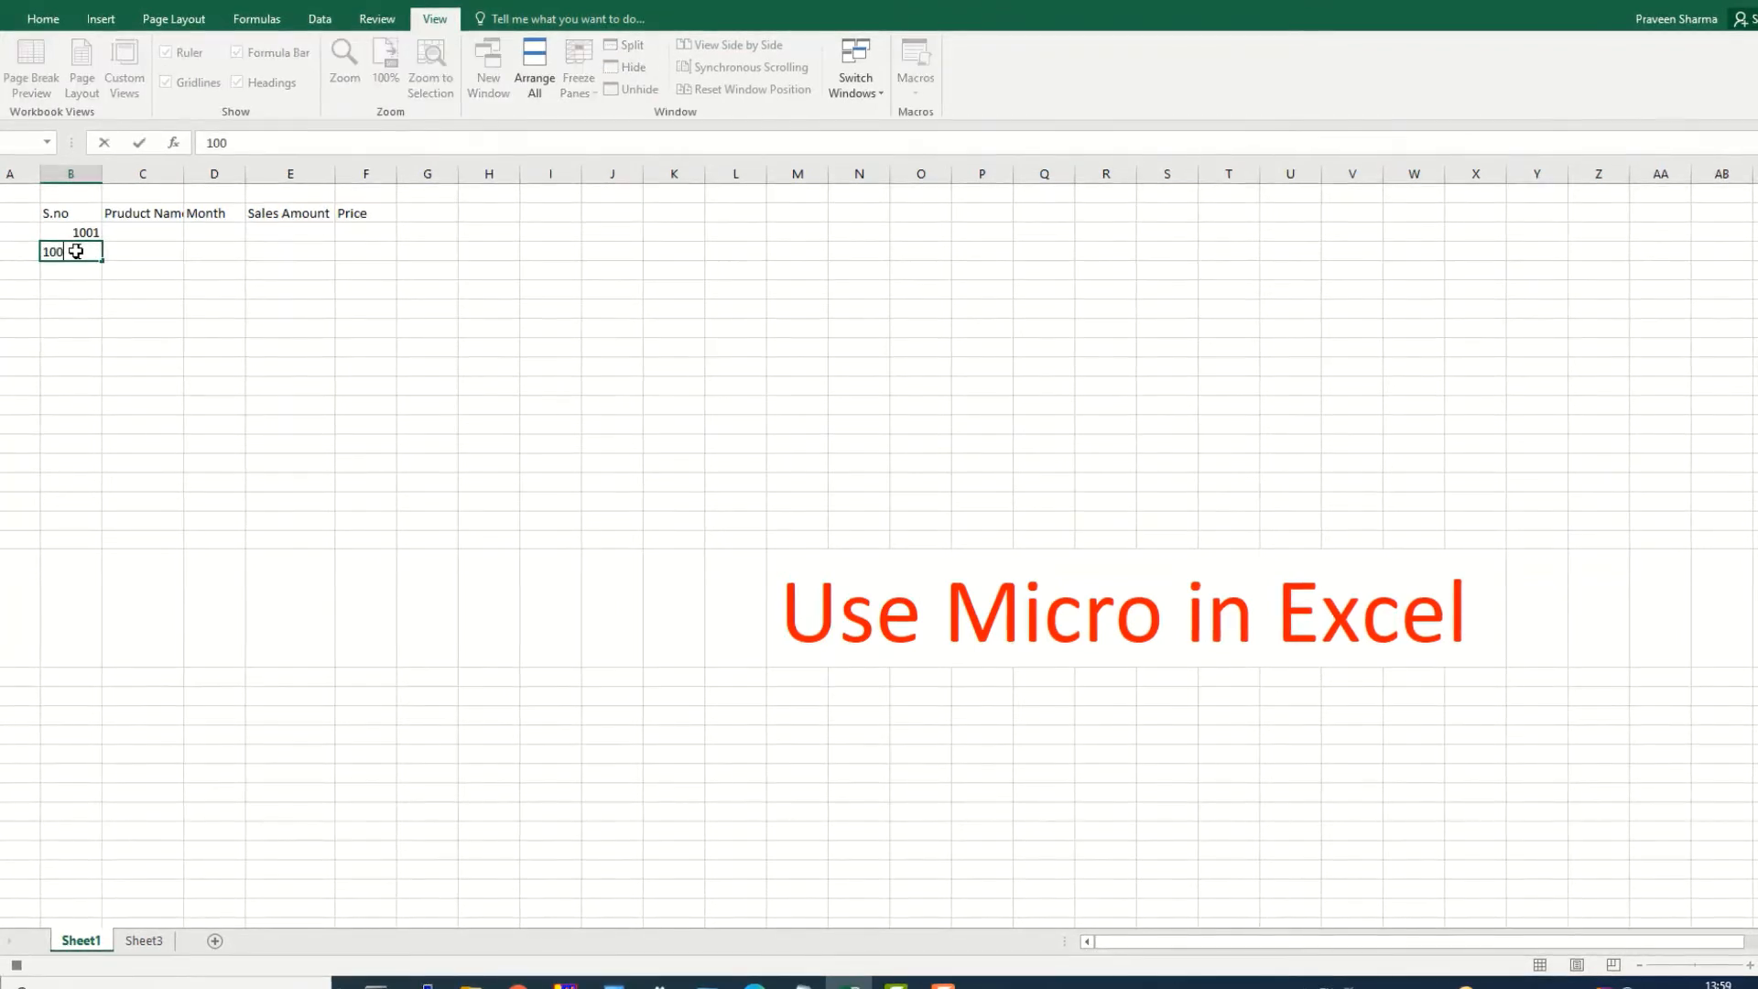
{"action": "type", "text": "2"}
{"action": "key", "text": "Return"}
{"action": "left_click_drag", "start_coordinate": [78, 234], "coordinate": [104, 492]}
{"action": "left_click", "coordinate": [294, 500]}
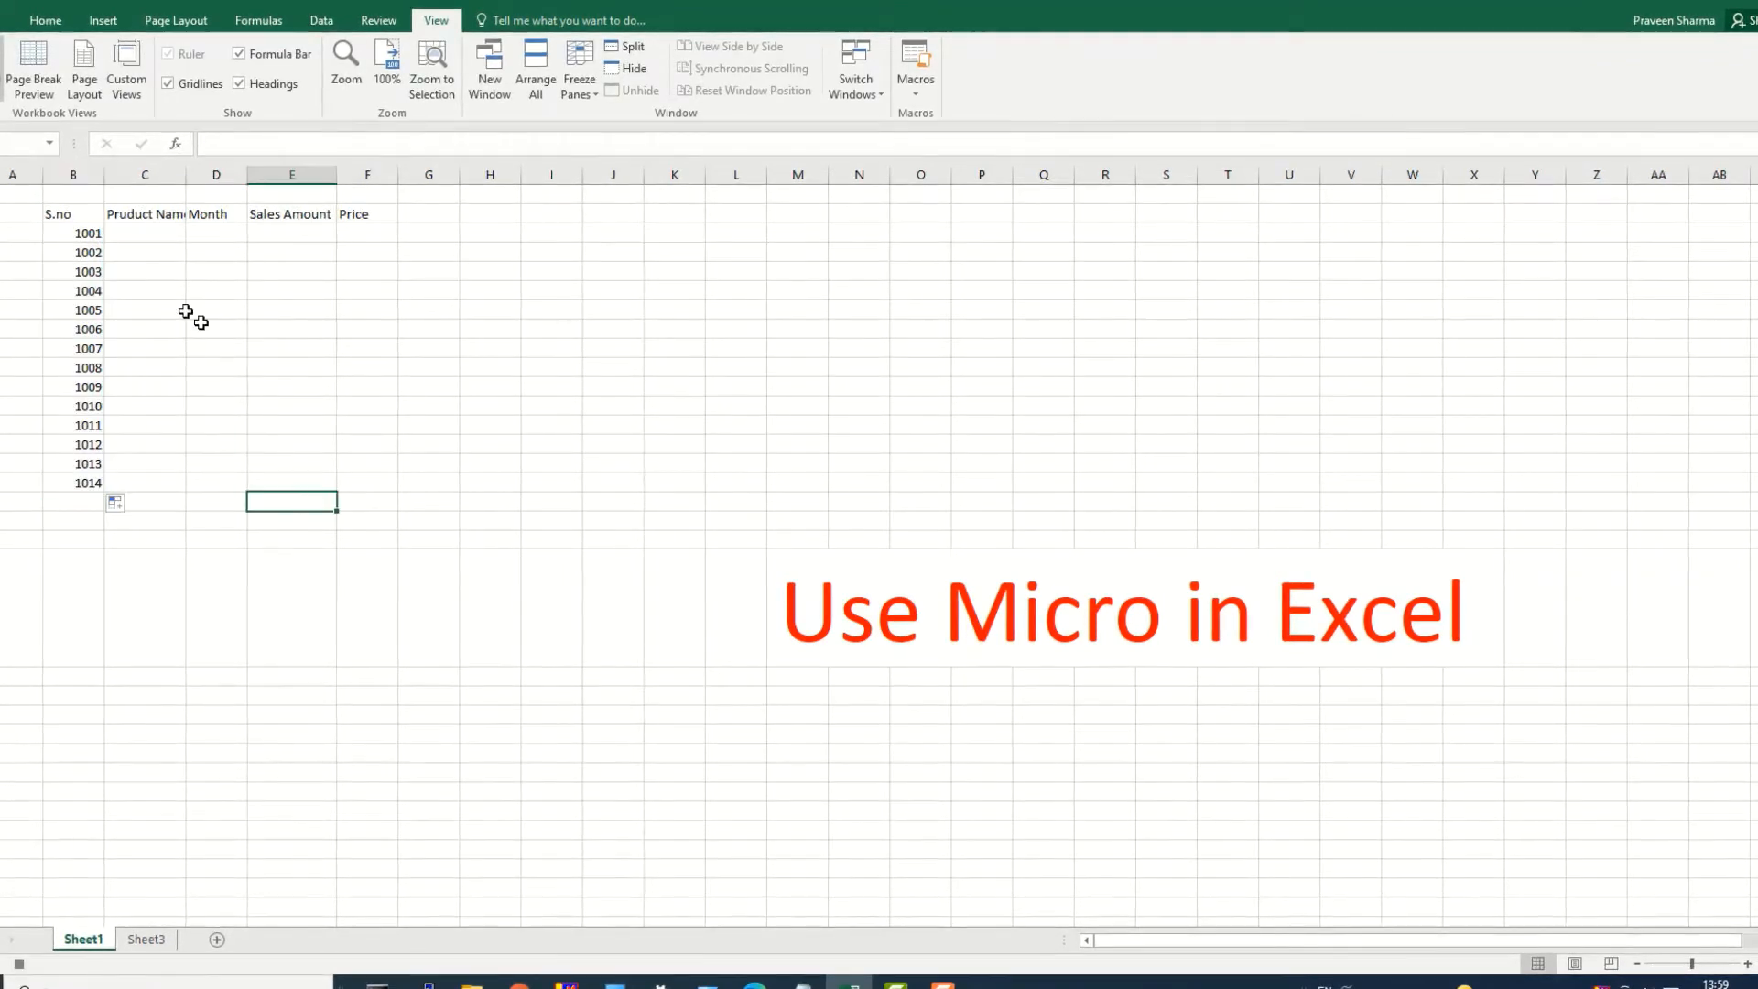
Fill the product names with key board, Mouse, Printer, Graphic Card, Scanner and Motherboard, repeating the sequence down to serial number 1014.
{"action": "left_click", "coordinate": [136, 235]}
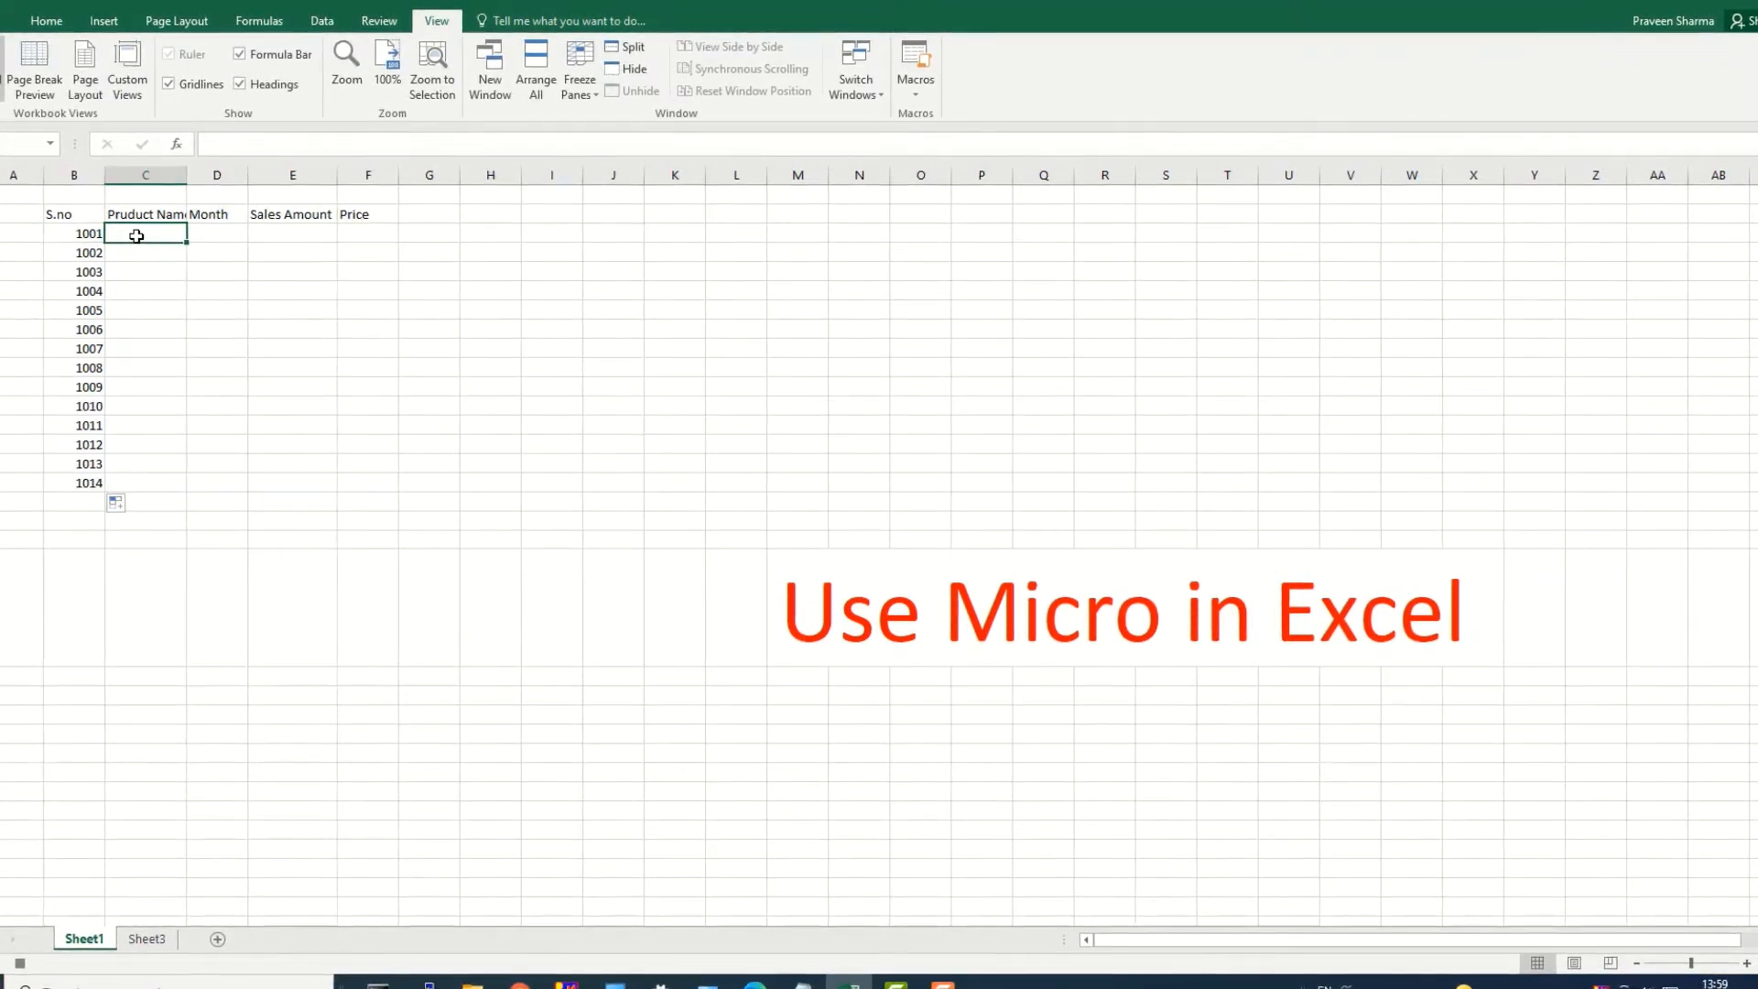
{"action": "type", "text": "key"}
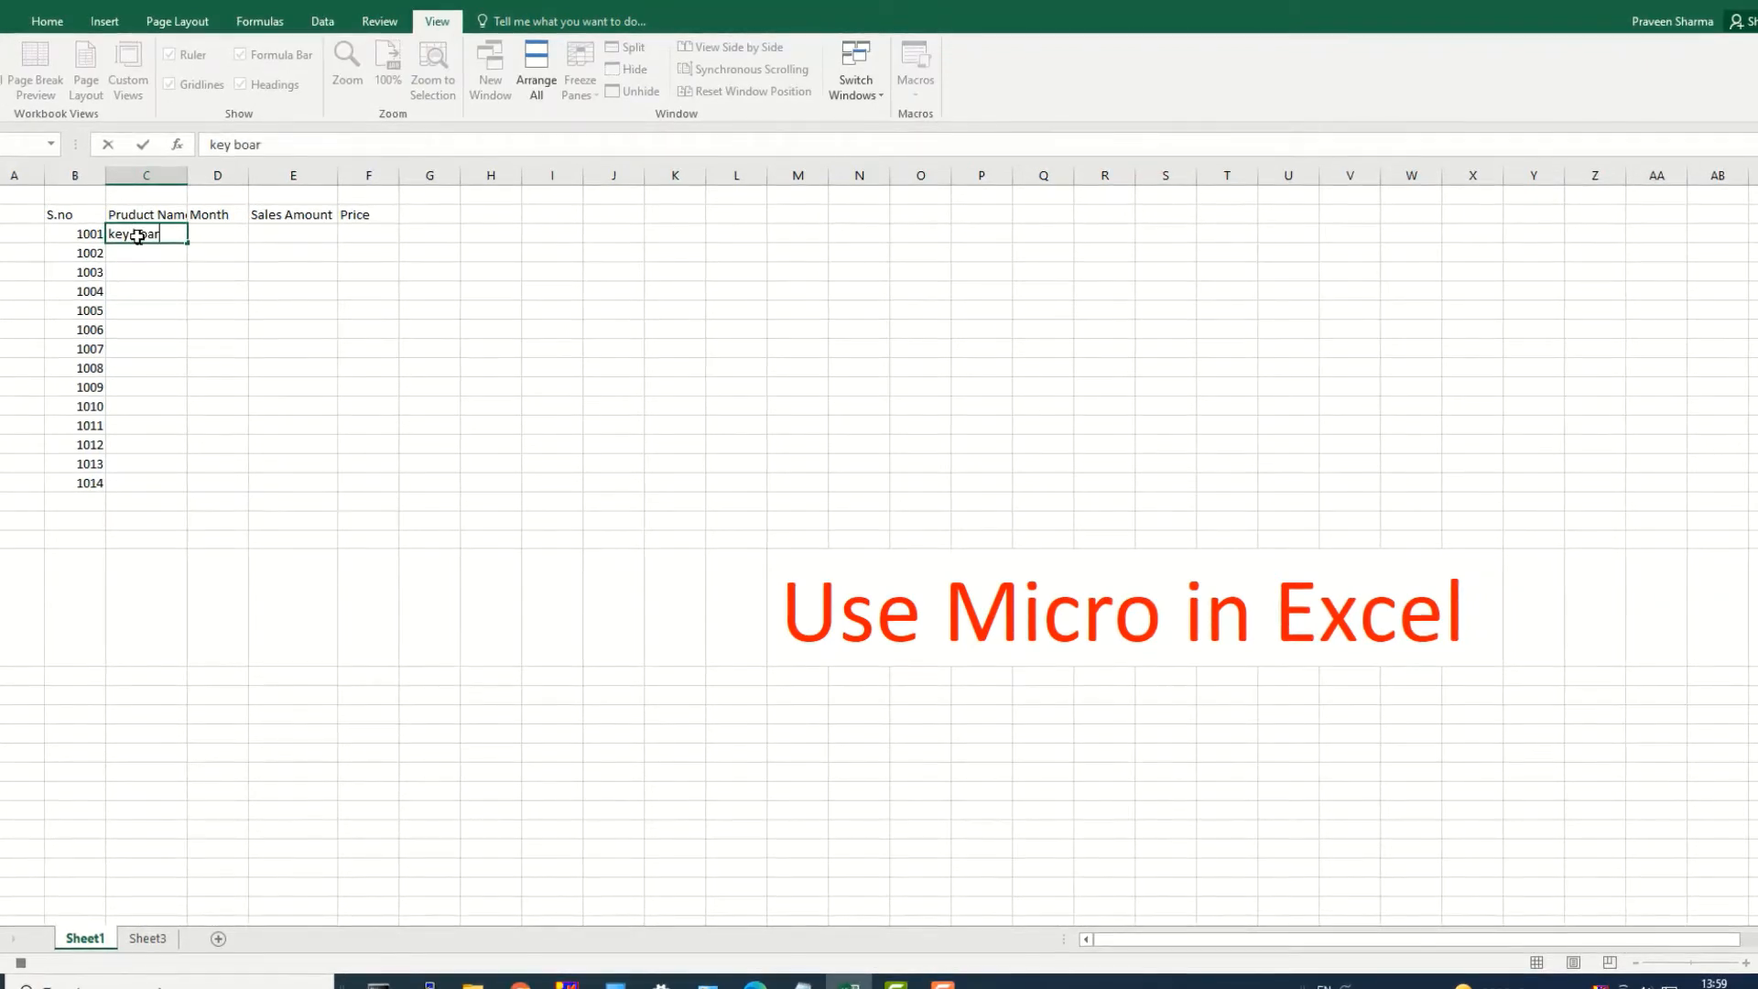
{"action": "type", "text": "board"}
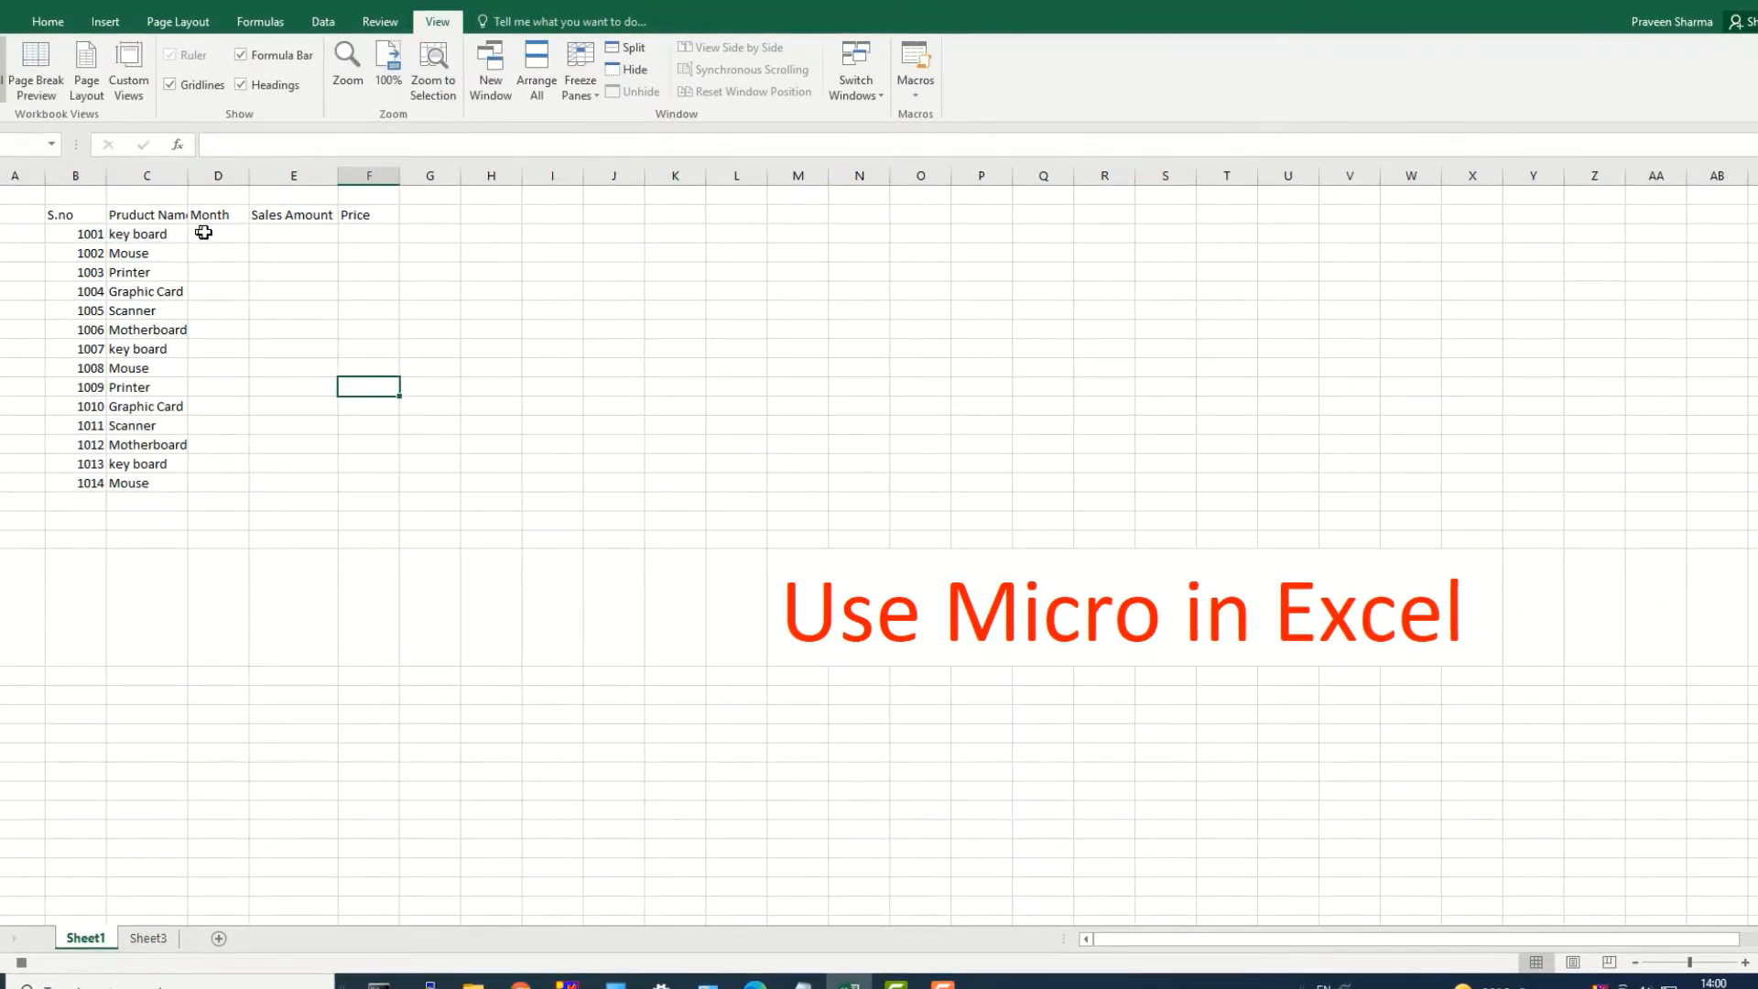
Autofit column D and fill the Month column with consecutive months from Jan-2022 down to serial number 1014.
{"action": "left_click", "coordinate": [211, 231]}
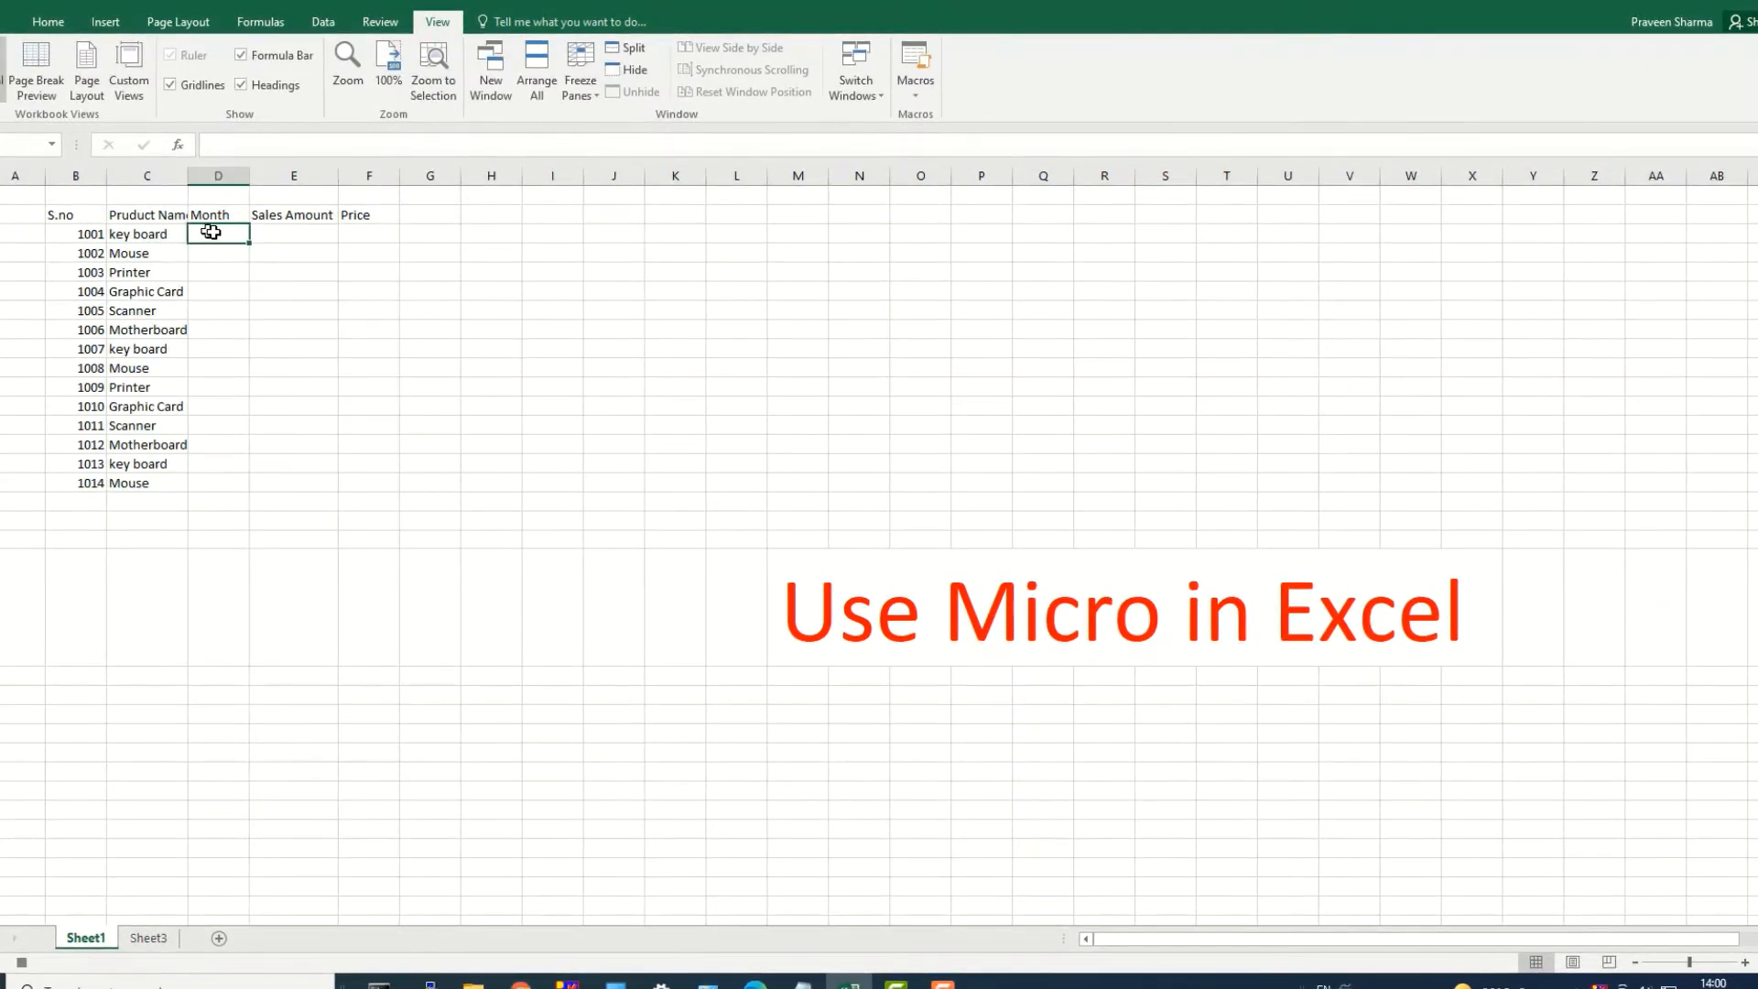
{"action": "double_click", "coordinate": [249, 184]}
{"action": "left_click", "coordinate": [251, 183]}
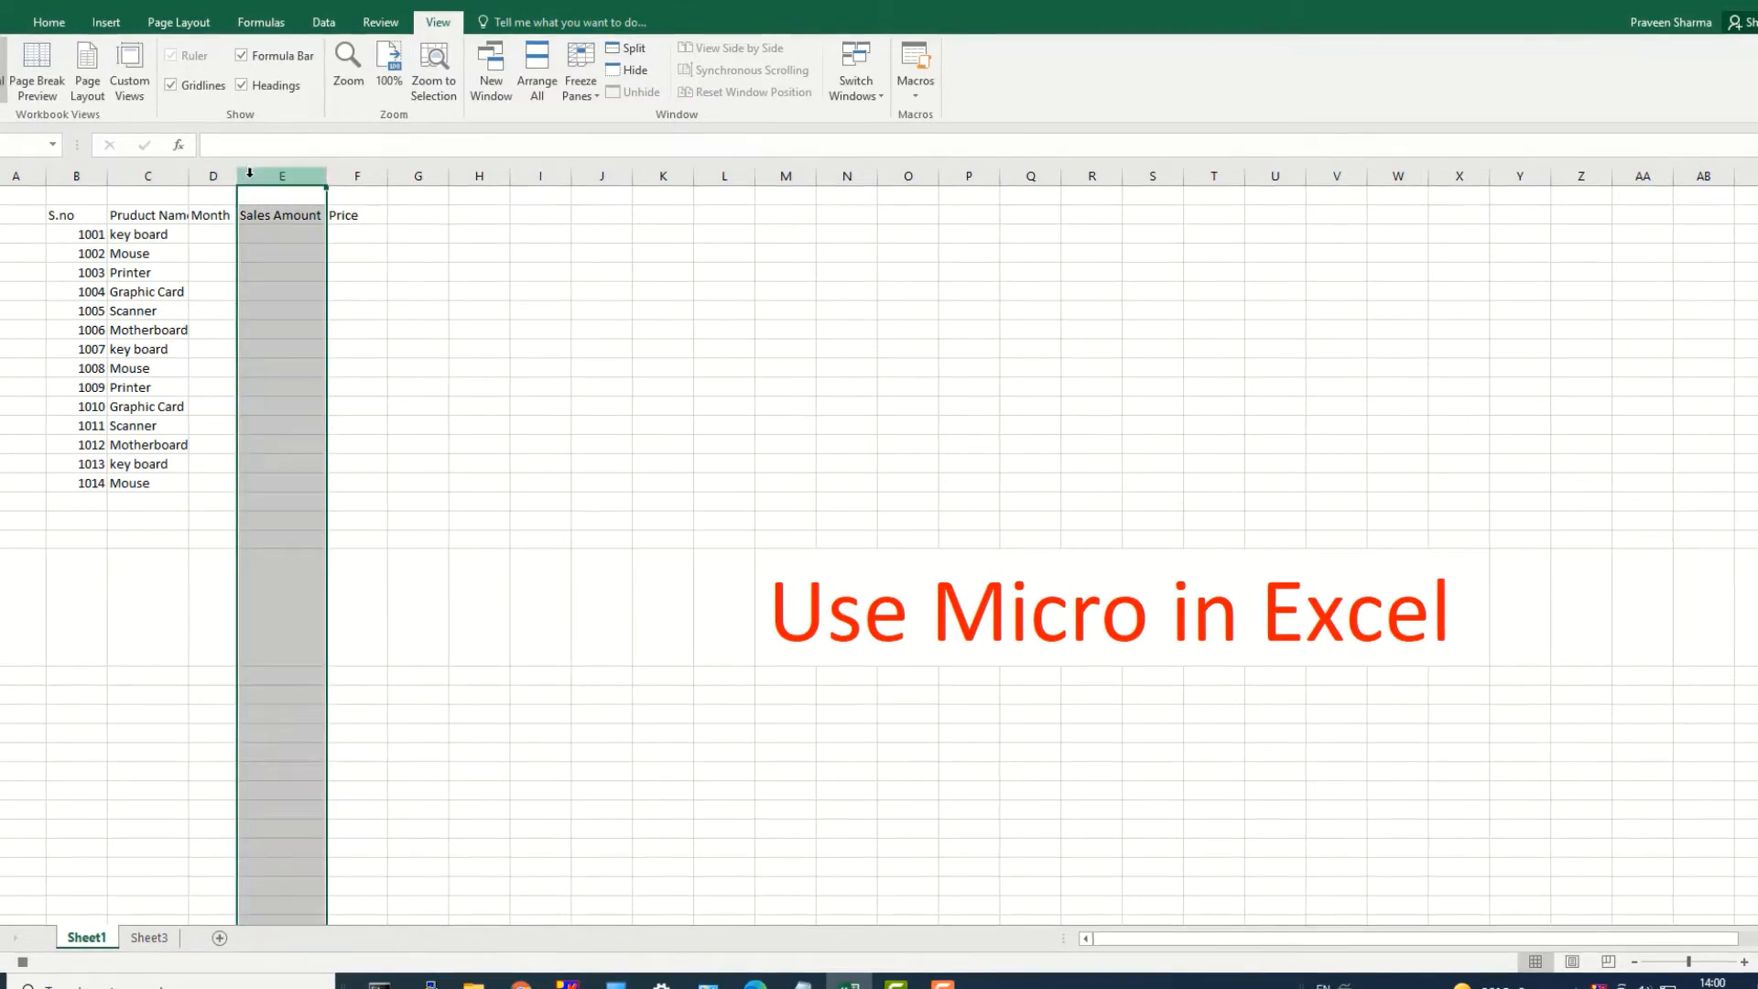
{"action": "left_click", "coordinate": [213, 236]}
{"action": "type", "text": "J"}
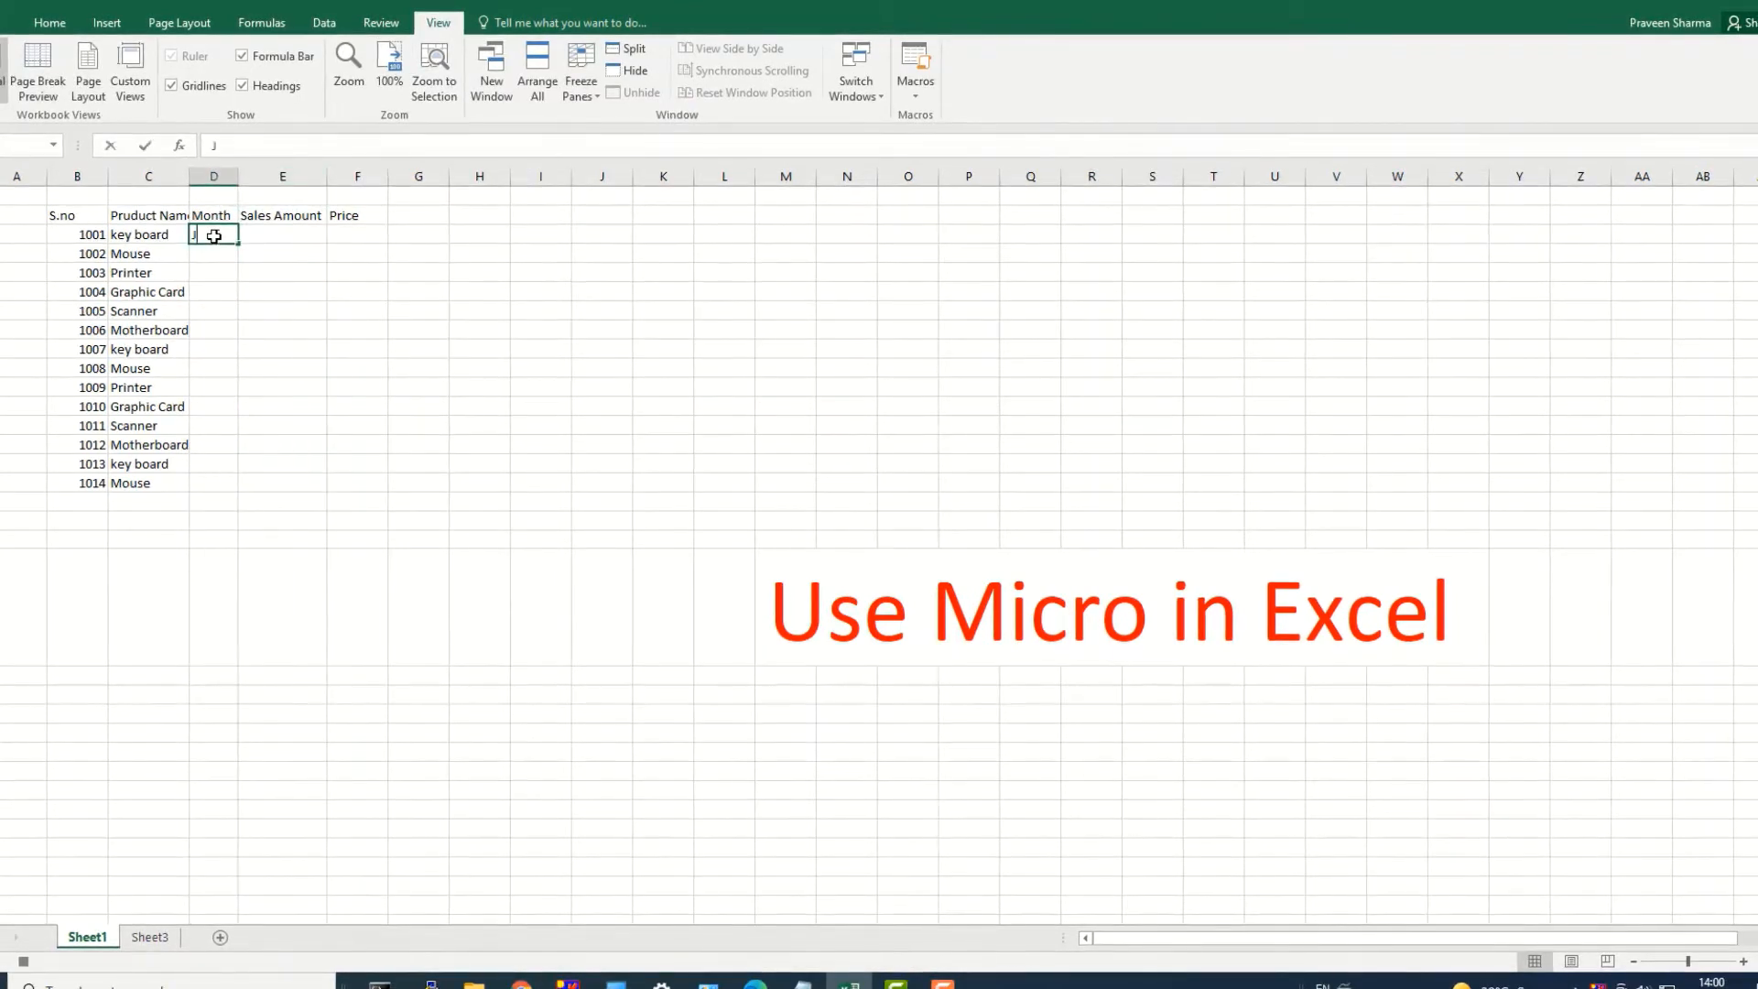
{"action": "type", "text": "an-2022"}
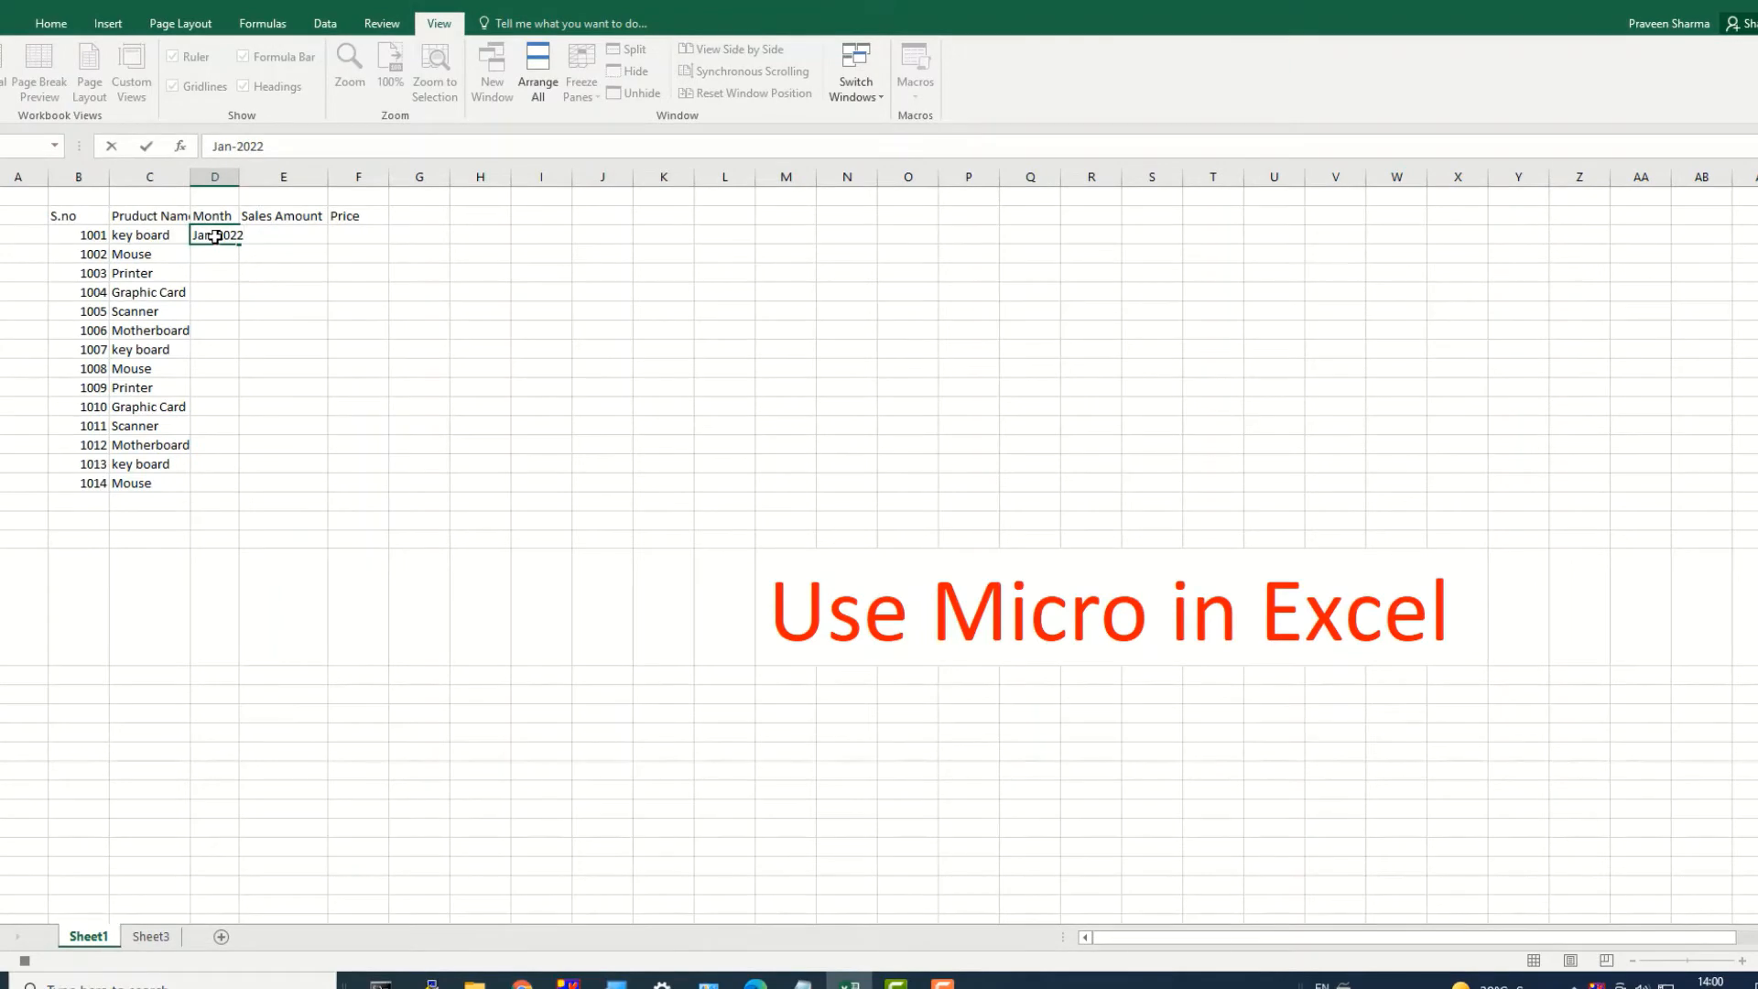
{"action": "left_click", "coordinate": [249, 326]}
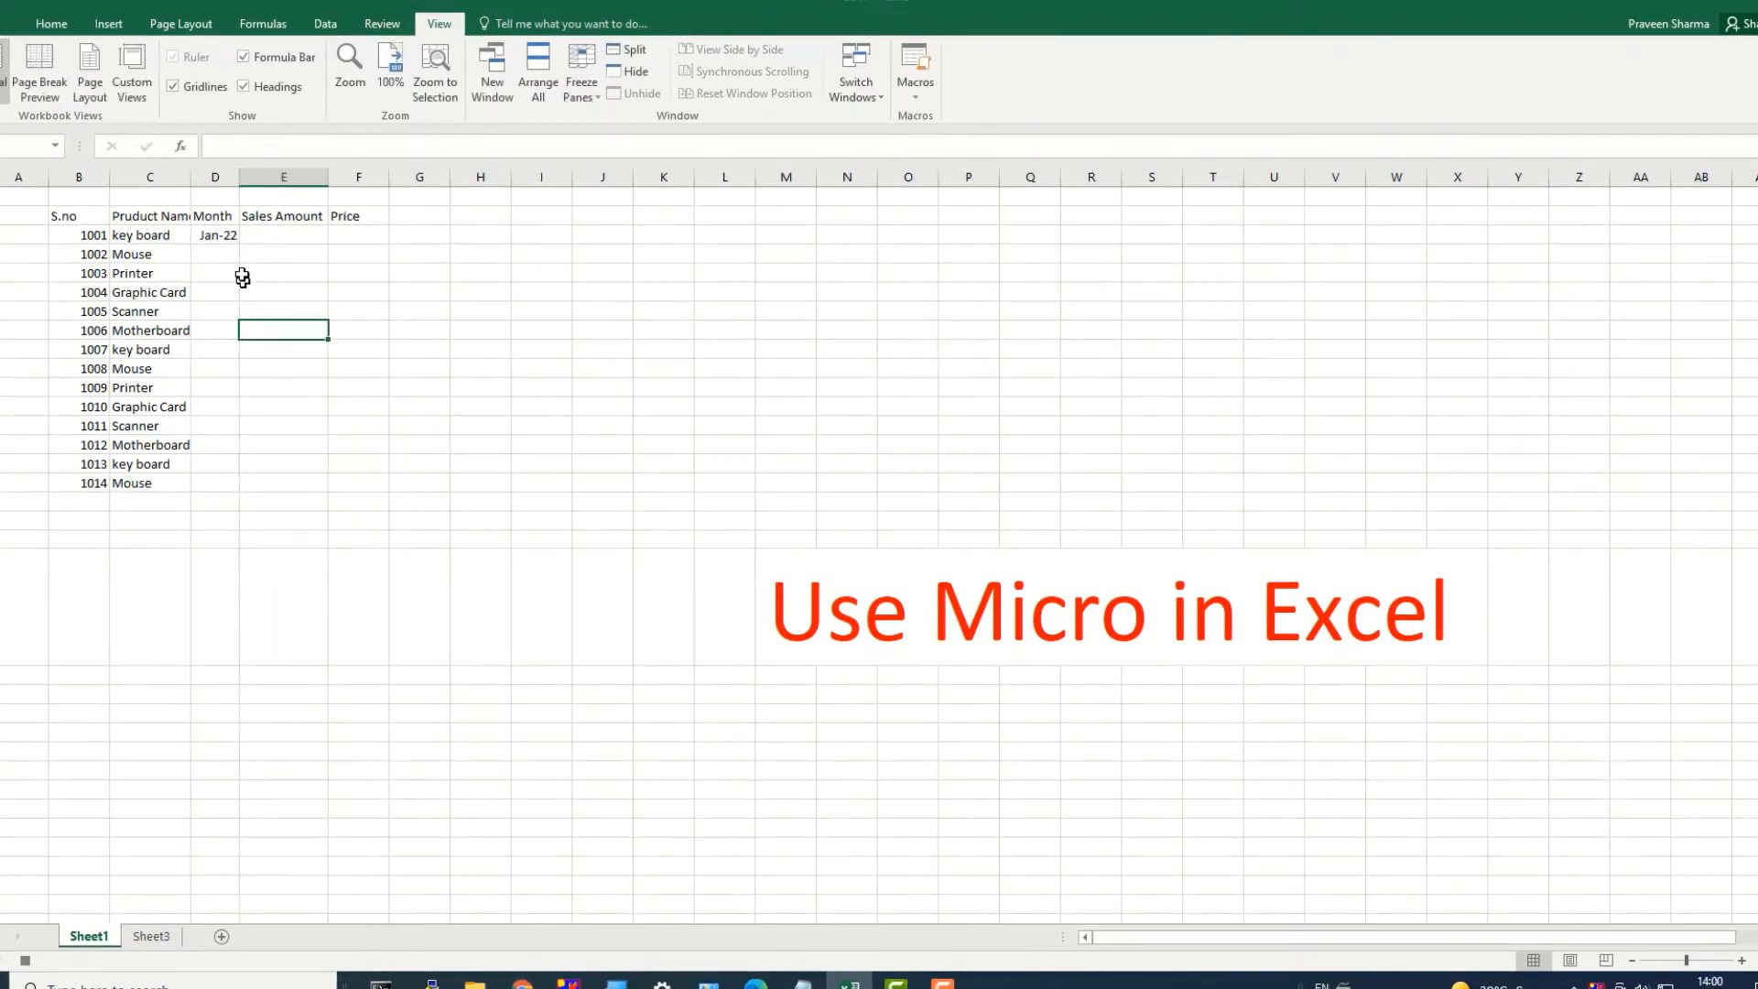
{"action": "left_click", "coordinate": [223, 238]}
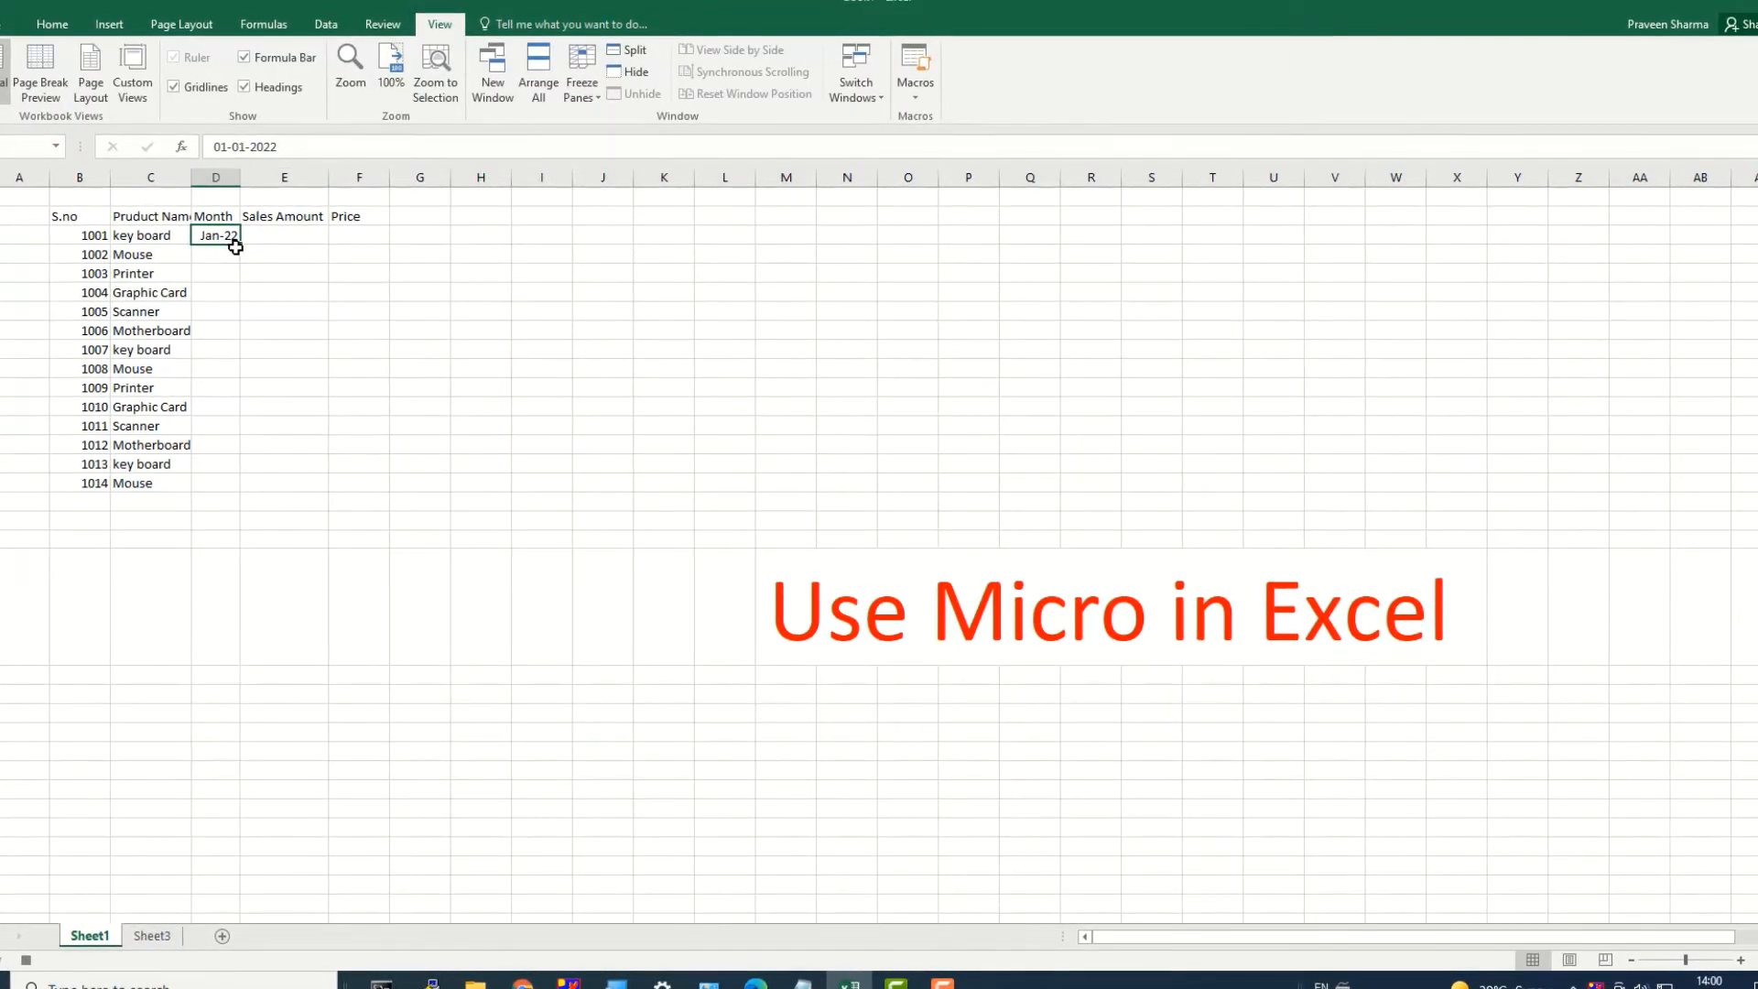
{"action": "left_click_drag", "start_coordinate": [242, 245], "coordinate": [240, 494]}
{"action": "left_click", "coordinate": [296, 425]}
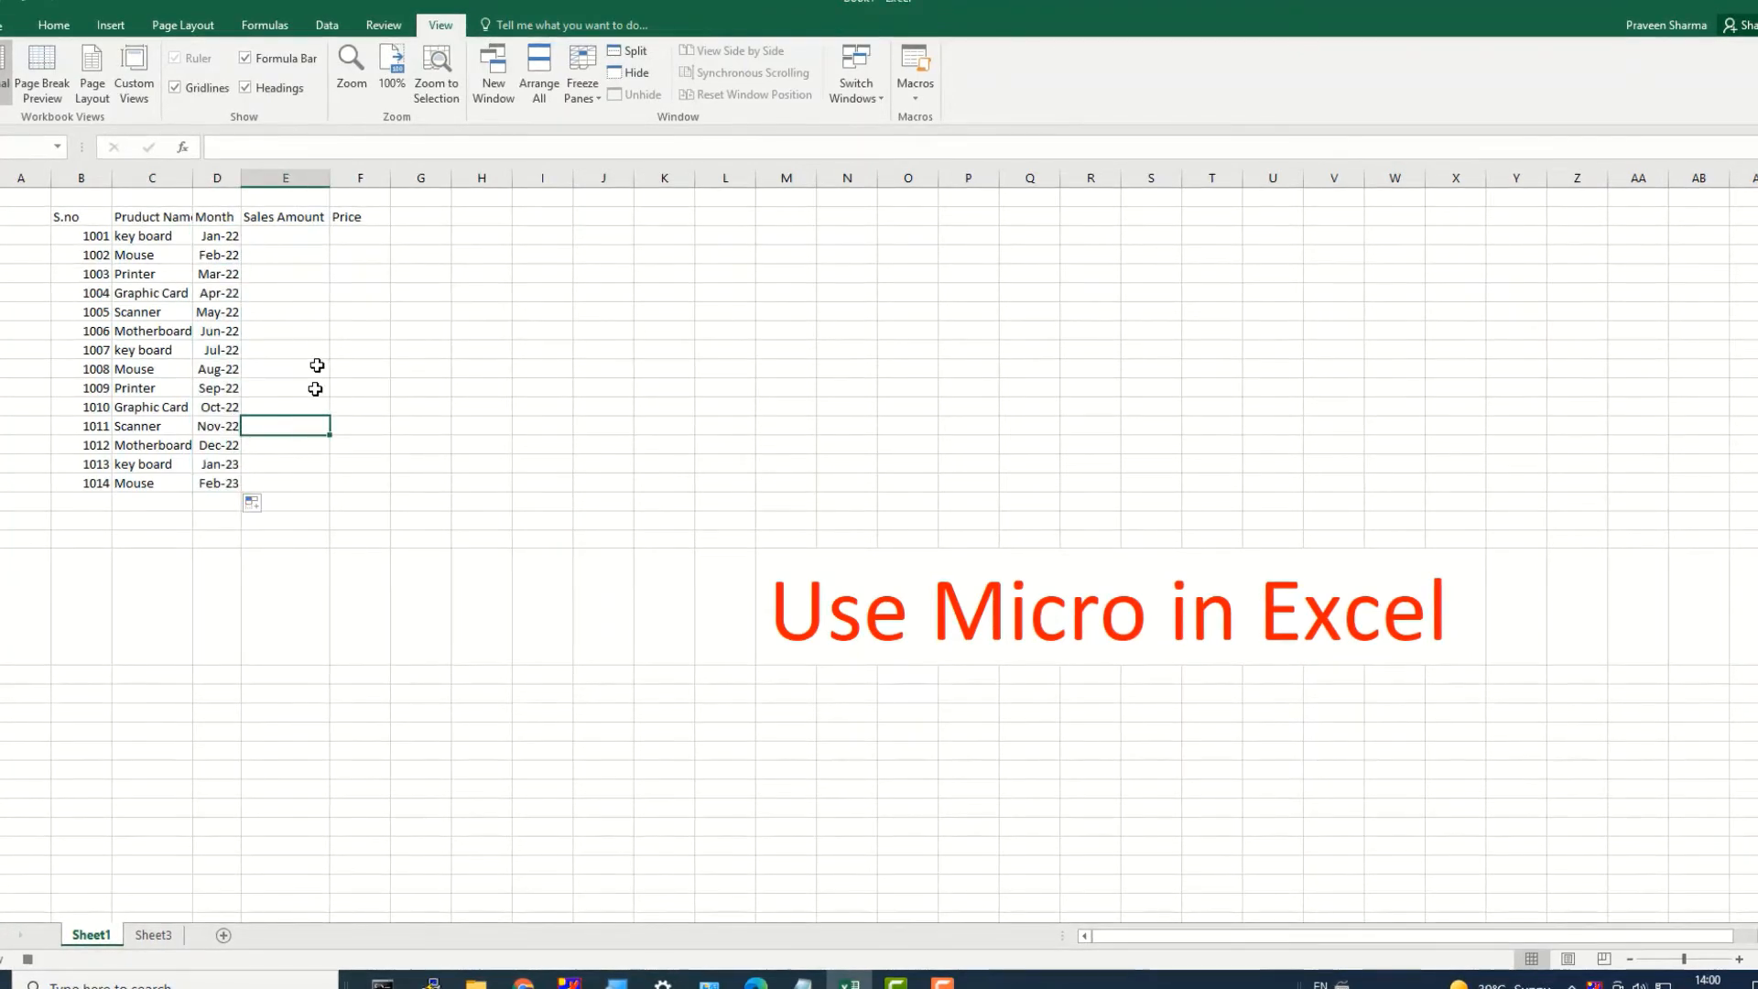
Enter 200 and 150 as the first two sales amounts and fill the series down to serial number 1014.
{"action": "left_click", "coordinate": [287, 235]}
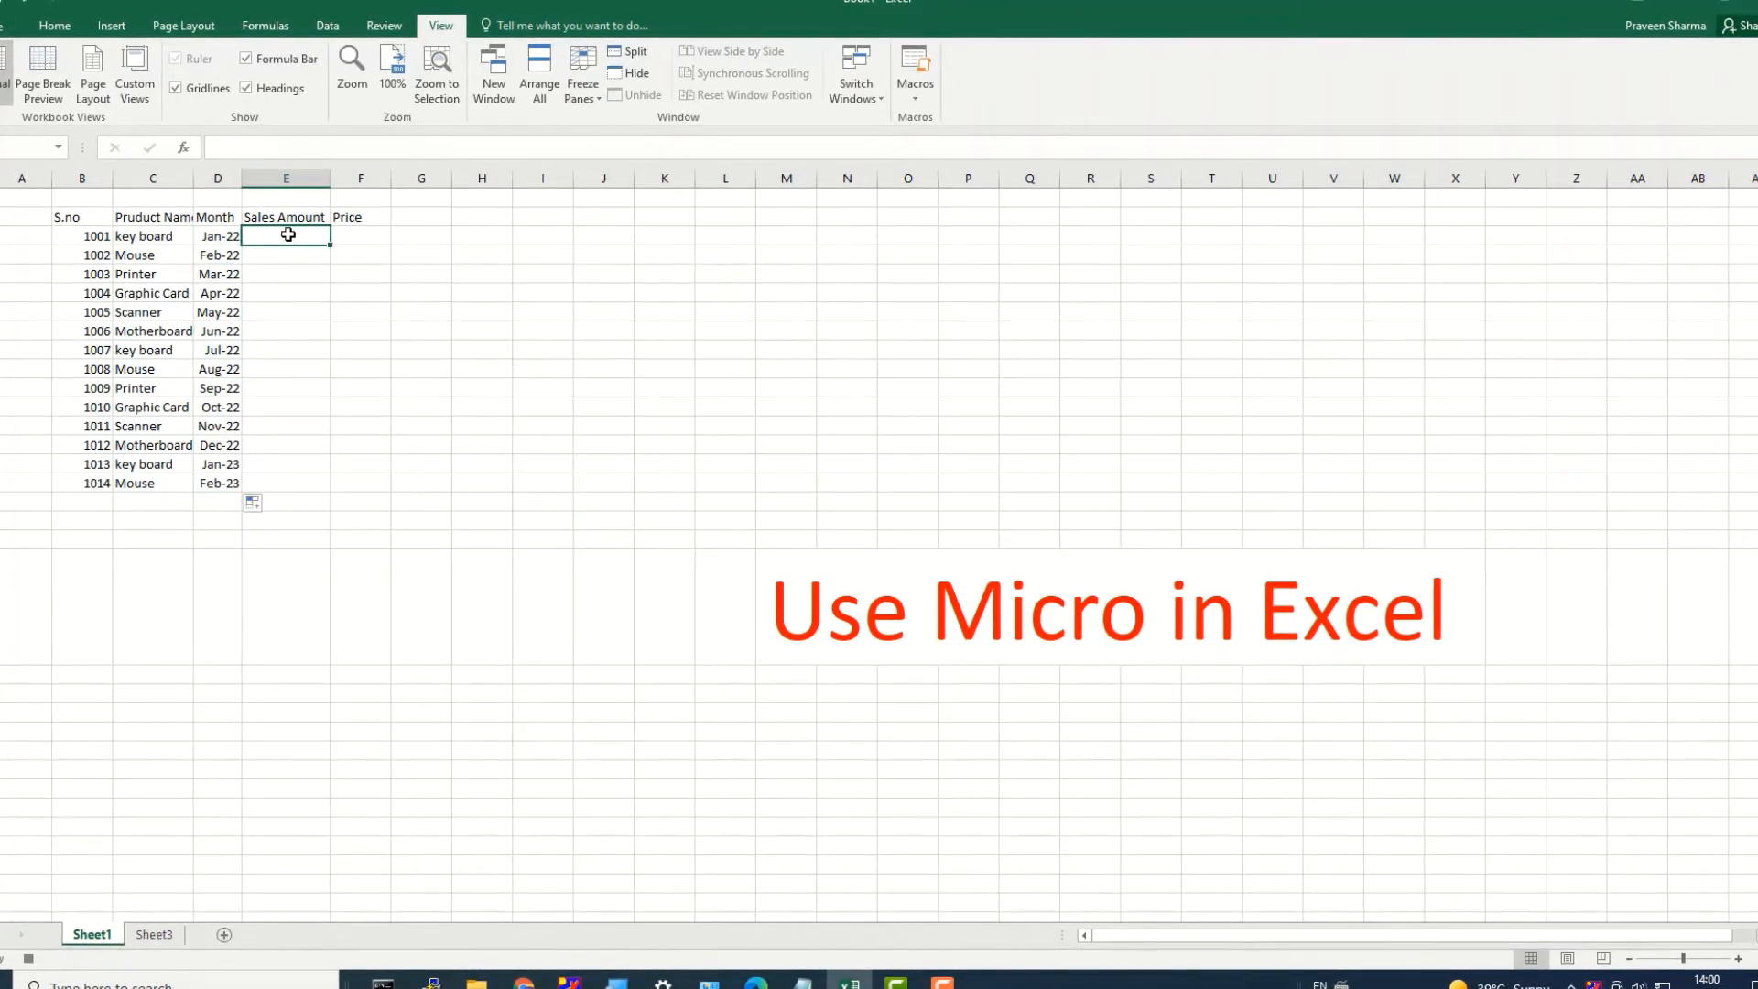
{"action": "type", "text": "200"}
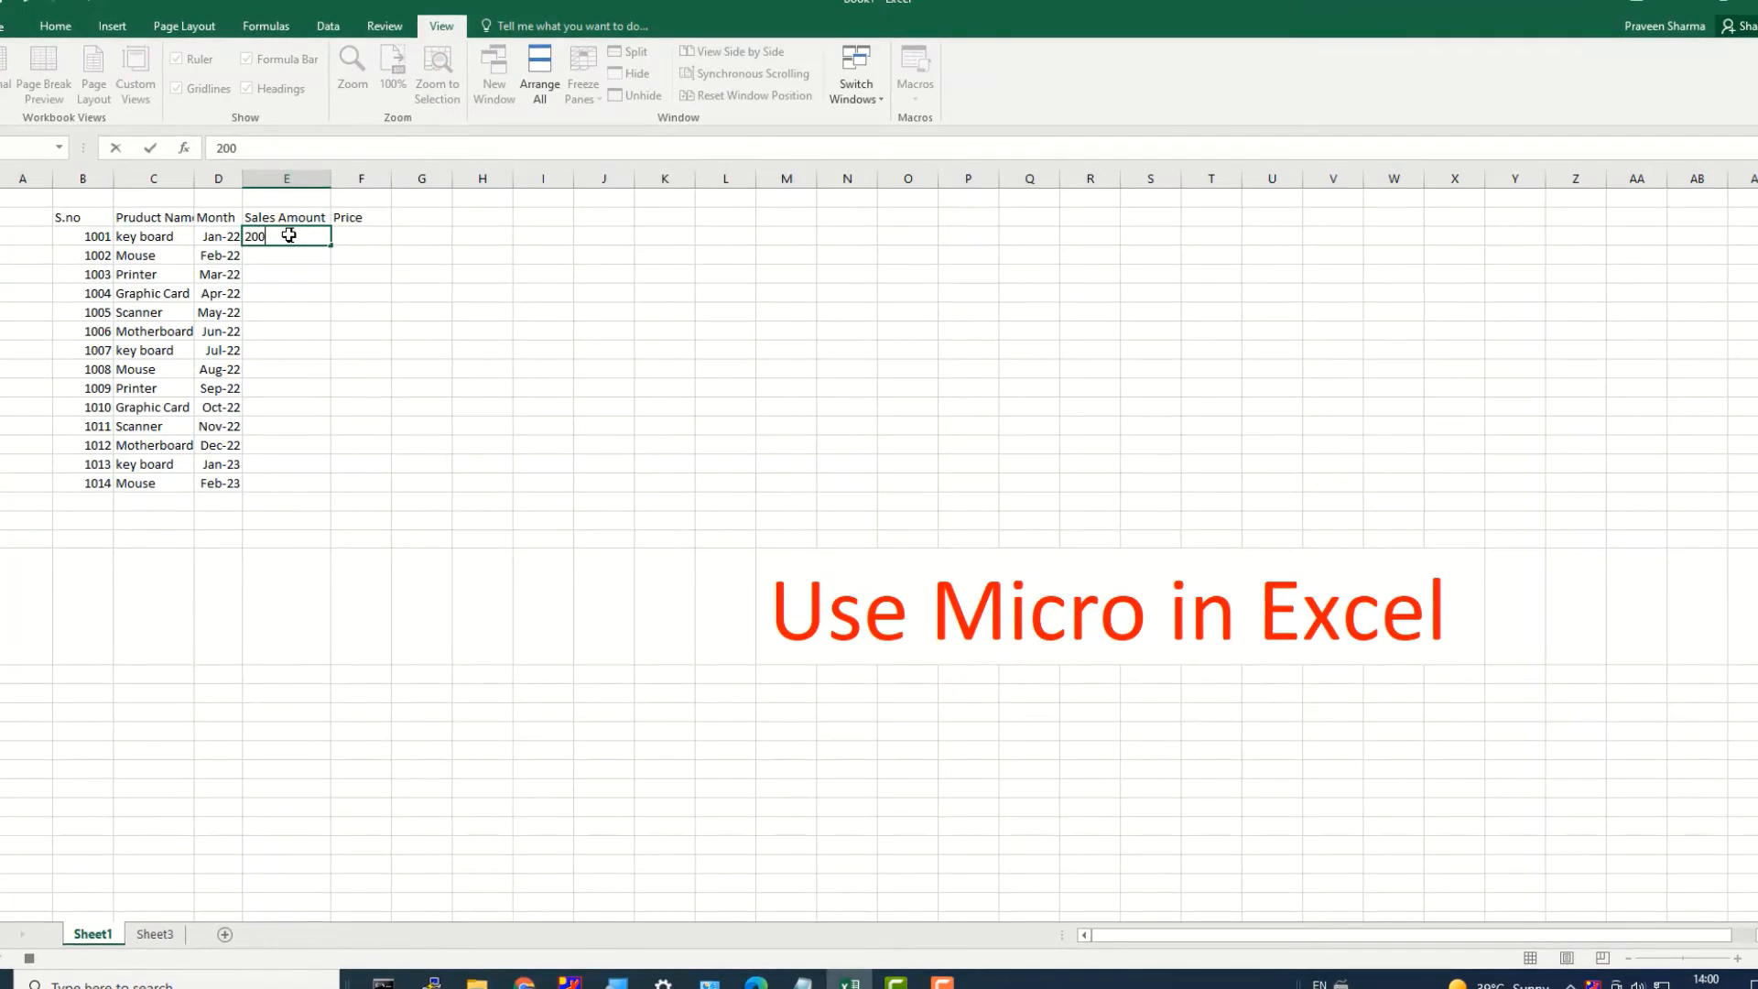
{"action": "left_click", "coordinate": [290, 256]}
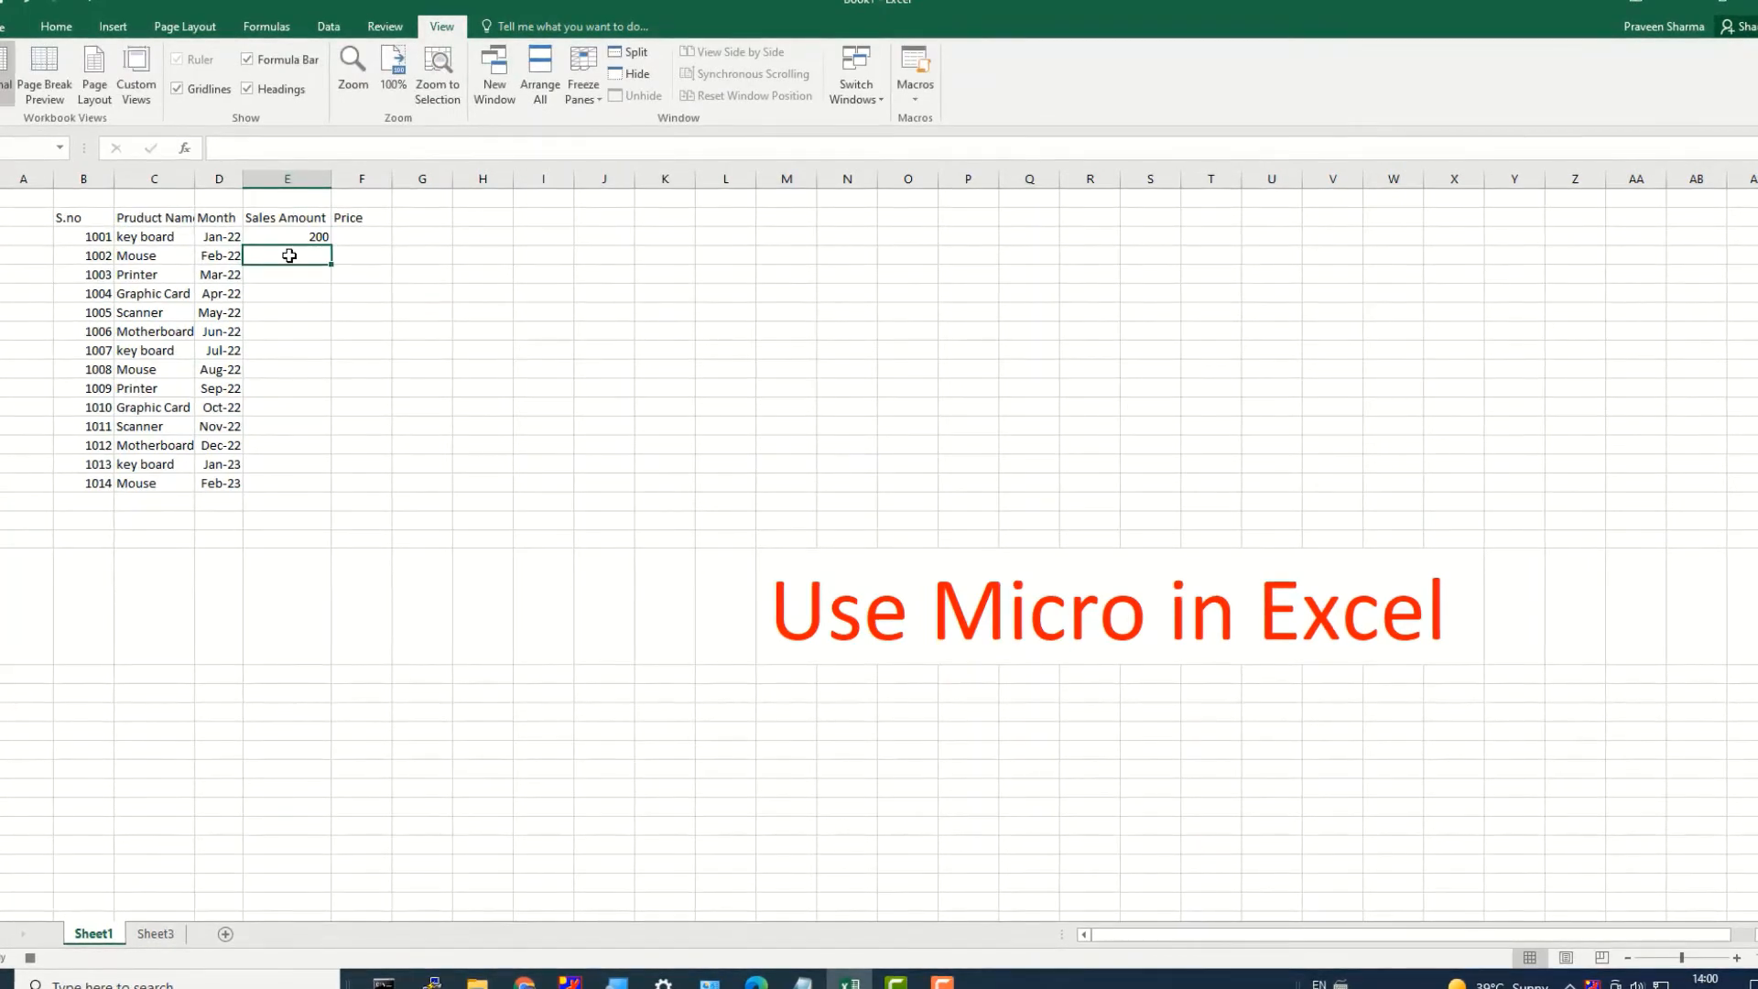
{"action": "type", "text": "150"}
{"action": "key", "text": "Return"}
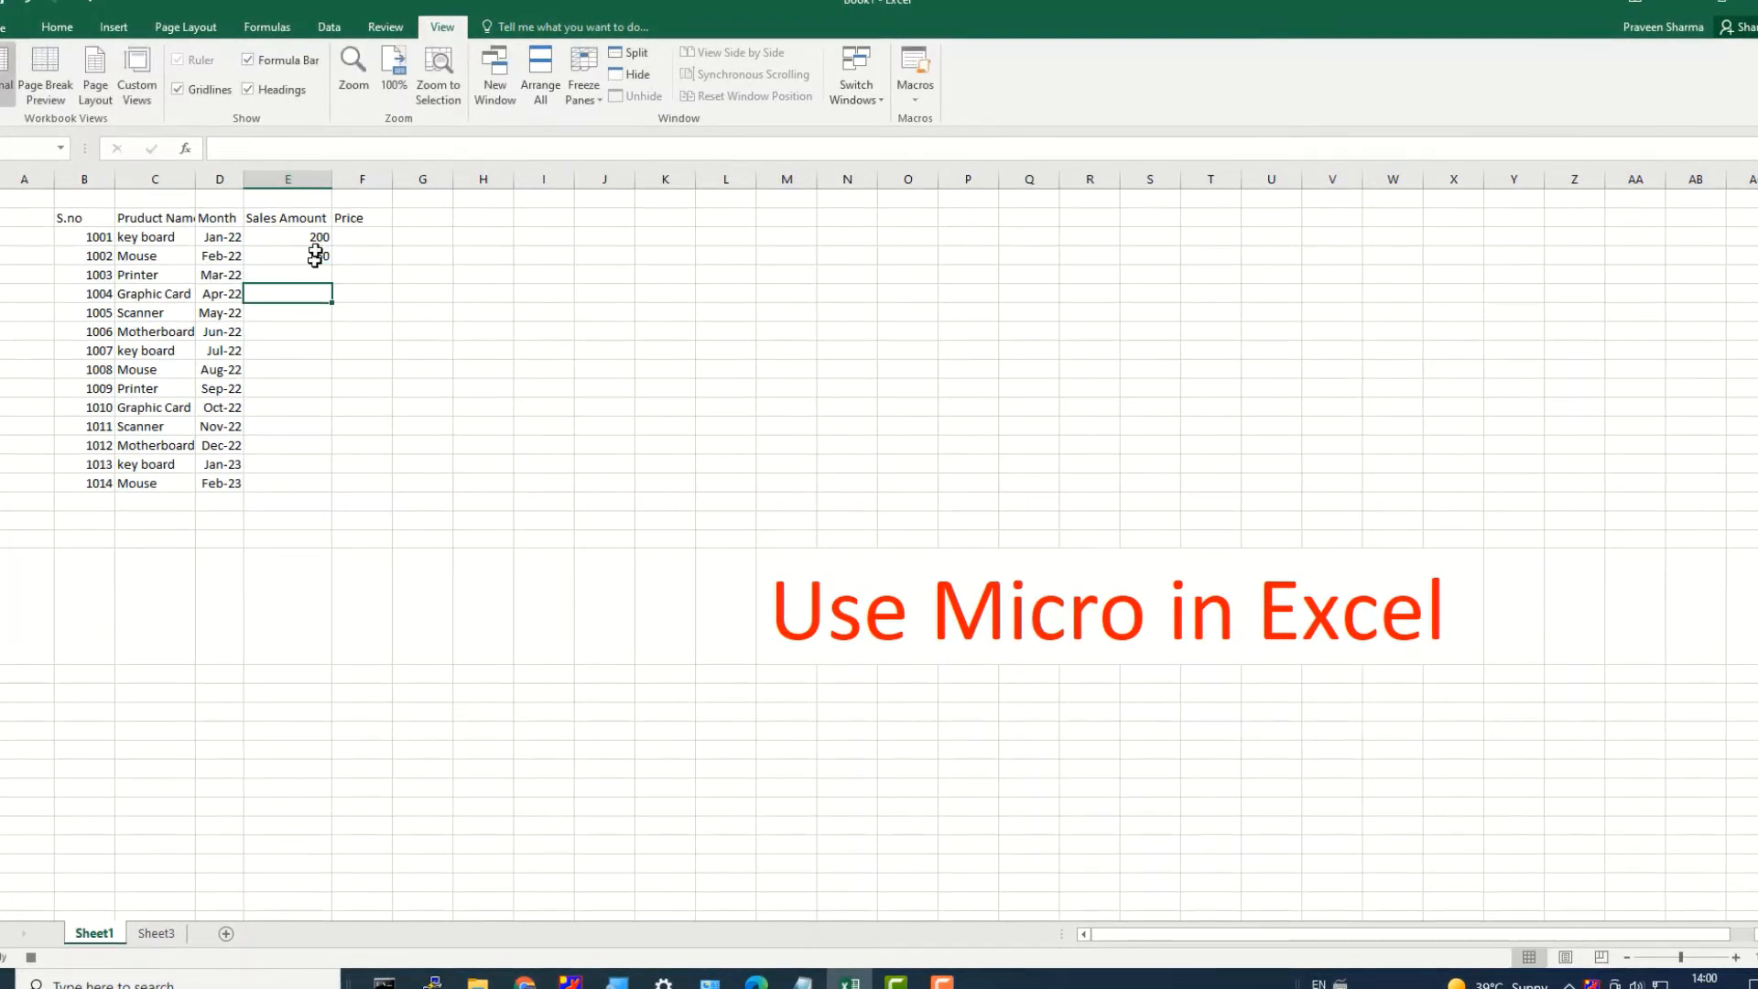
{"action": "left_click", "coordinate": [318, 236]}
{"action": "left_click_drag", "start_coordinate": [311, 236], "coordinate": [319, 494]}
{"action": "left_click", "coordinate": [580, 400]}
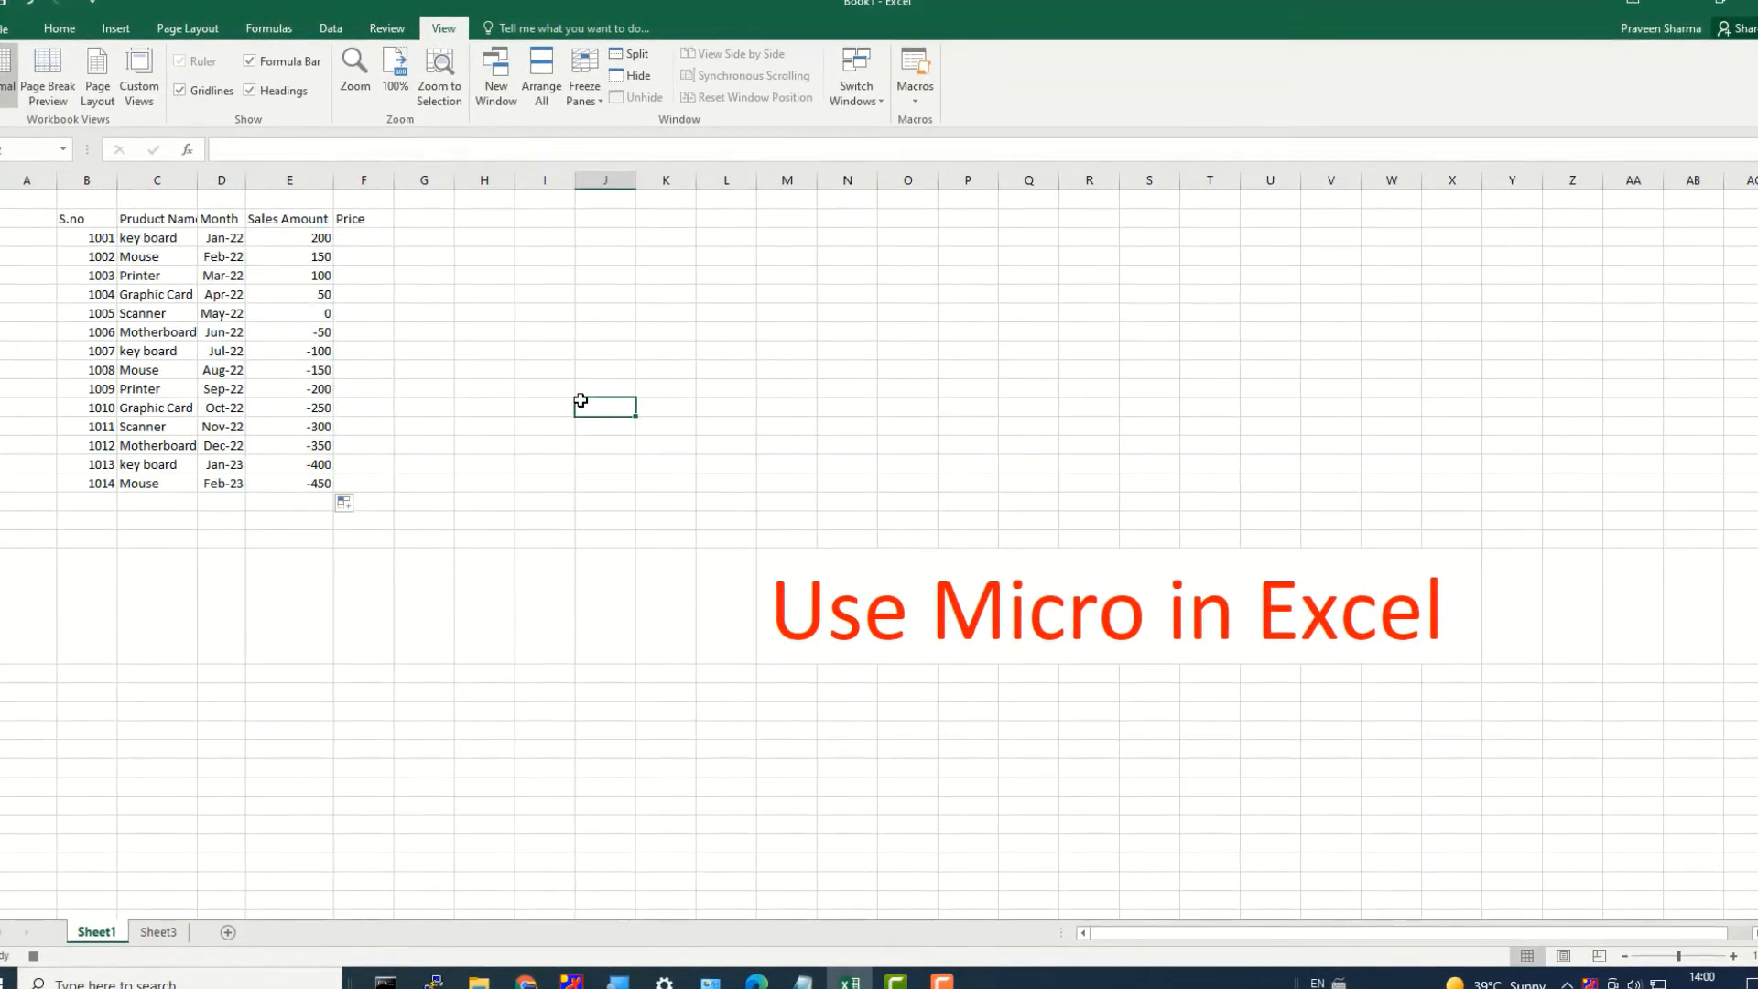
Replace the zero and negative sales amounts so that 200, 150, 100, 50, 1500 repeats down to serial number 1014.
{"action": "left_click", "coordinate": [319, 332]}
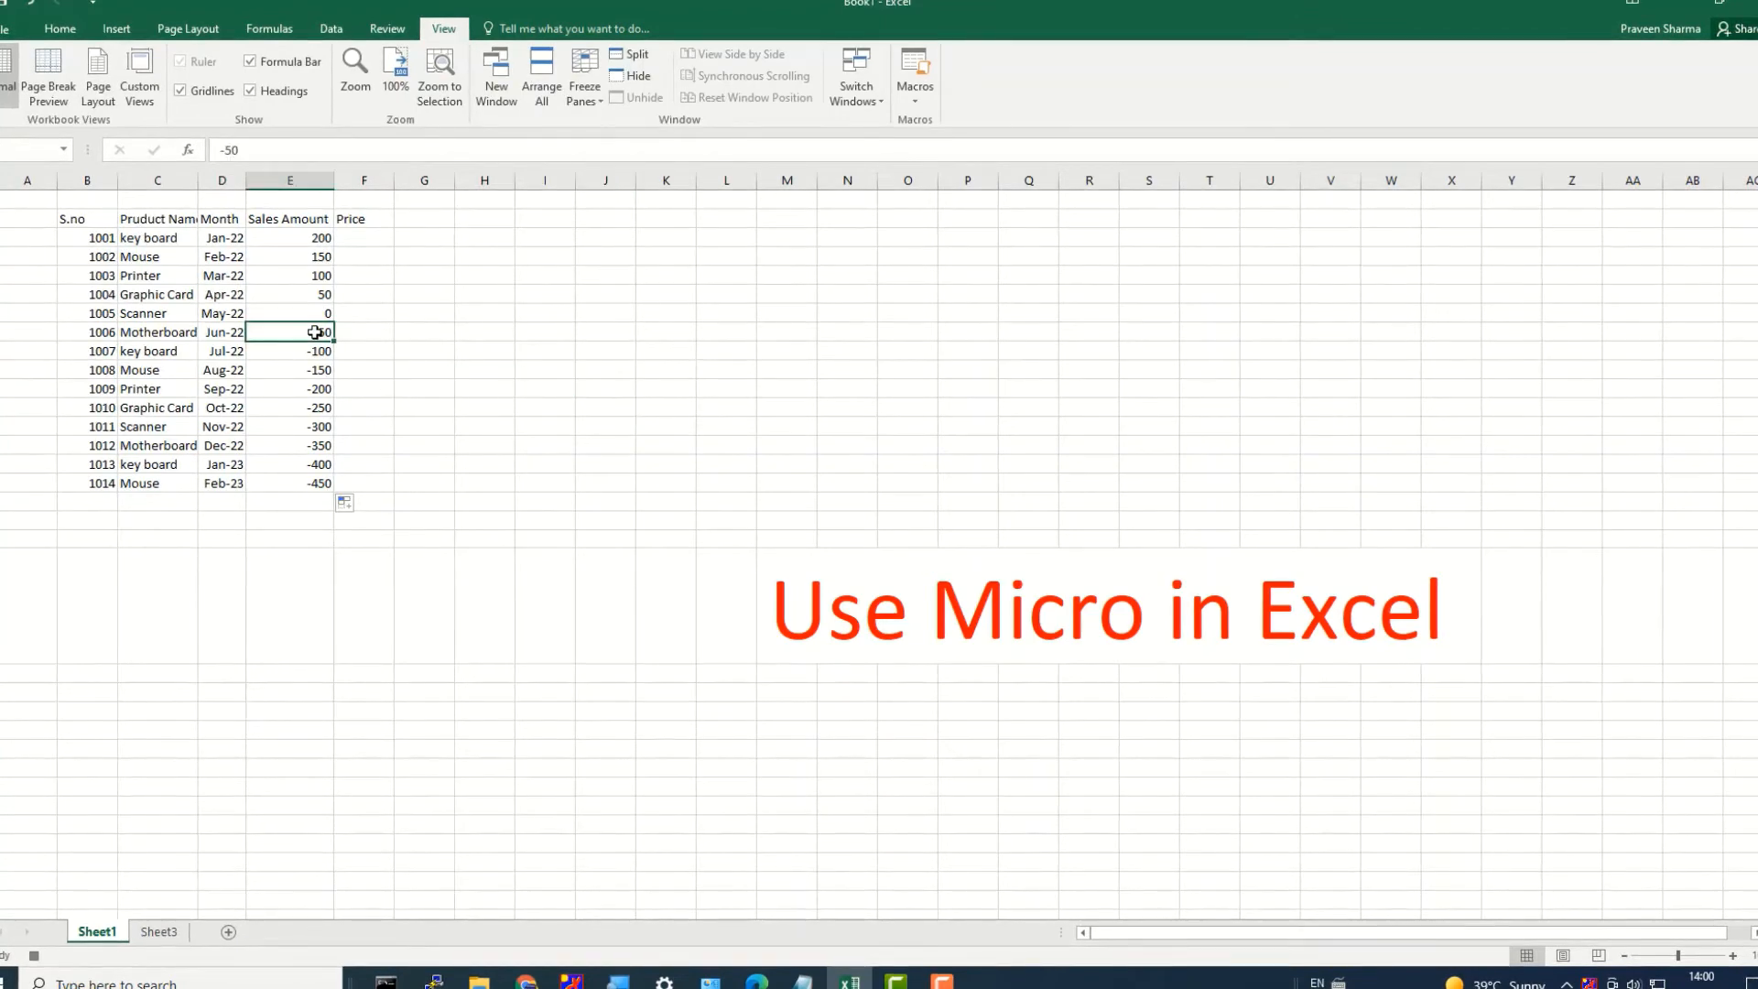
{"action": "left_click", "coordinate": [312, 238]}
{"action": "left_click_drag", "start_coordinate": [312, 238], "coordinate": [325, 480]}
{"action": "key", "text": "ctrl+c"}
{"action": "key", "text": "ctrl+v"}
{"action": "key", "text": "ctrl+v"}
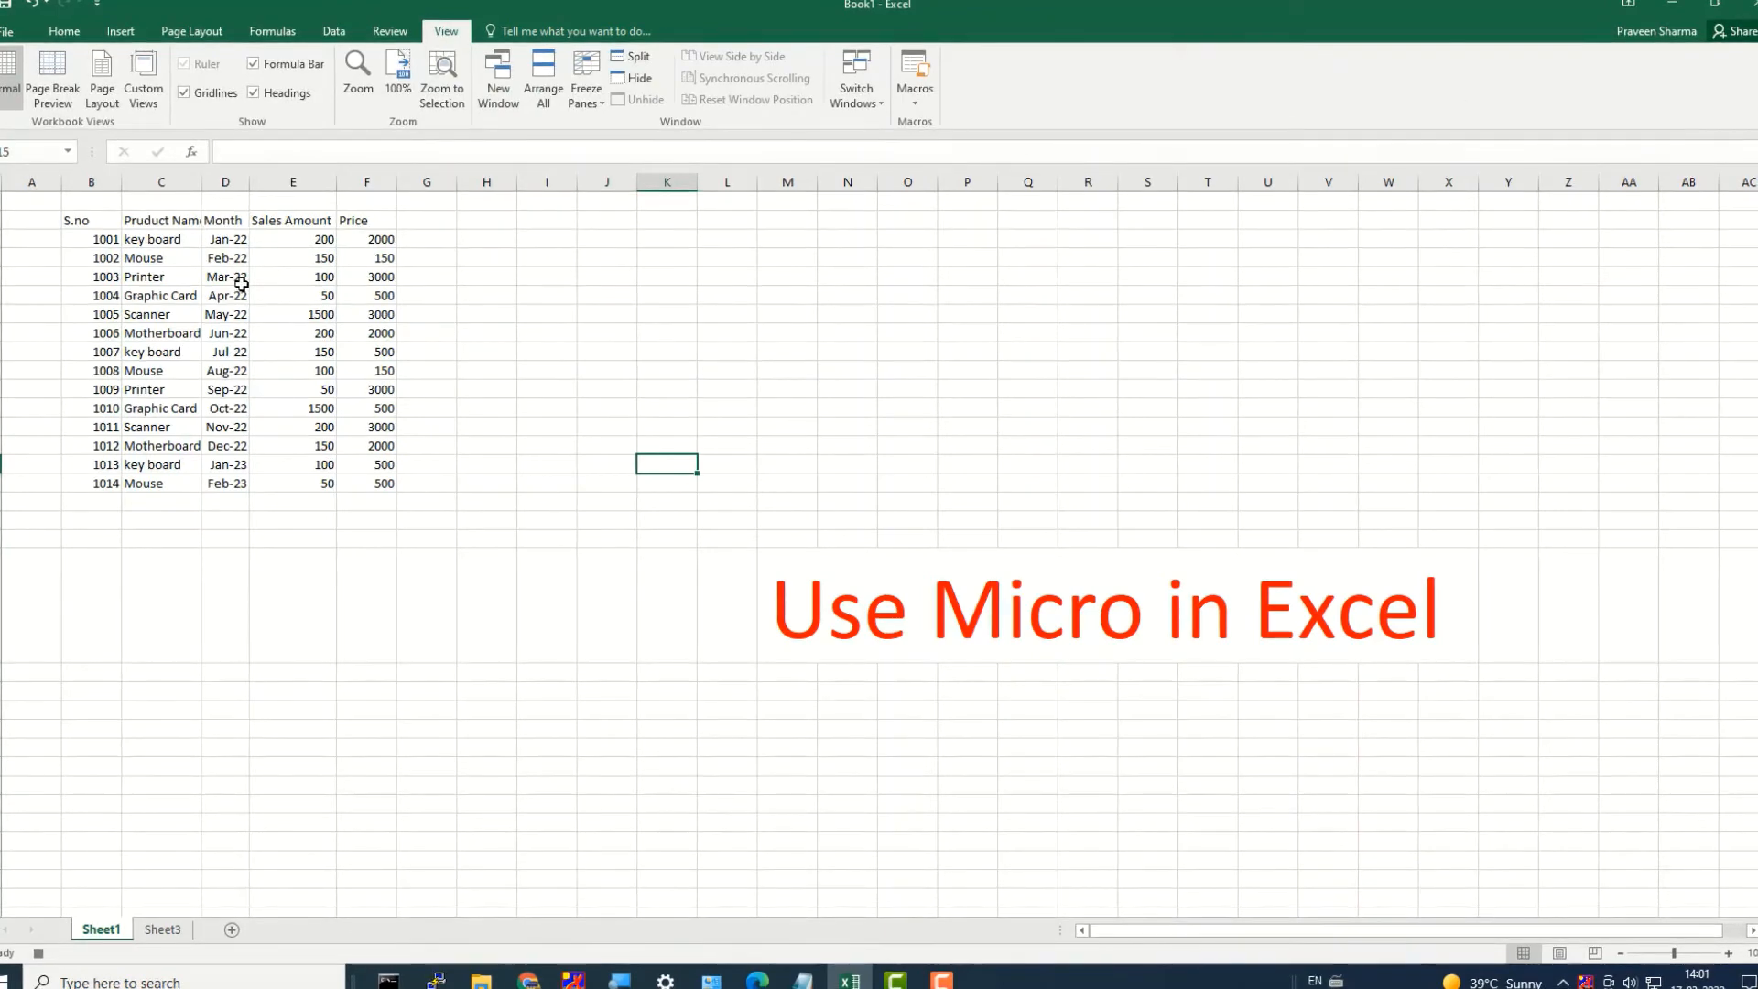
Make the table's header row from S.no to Price bold and give it a green fill.
{"action": "left_click", "coordinate": [120, 195]}
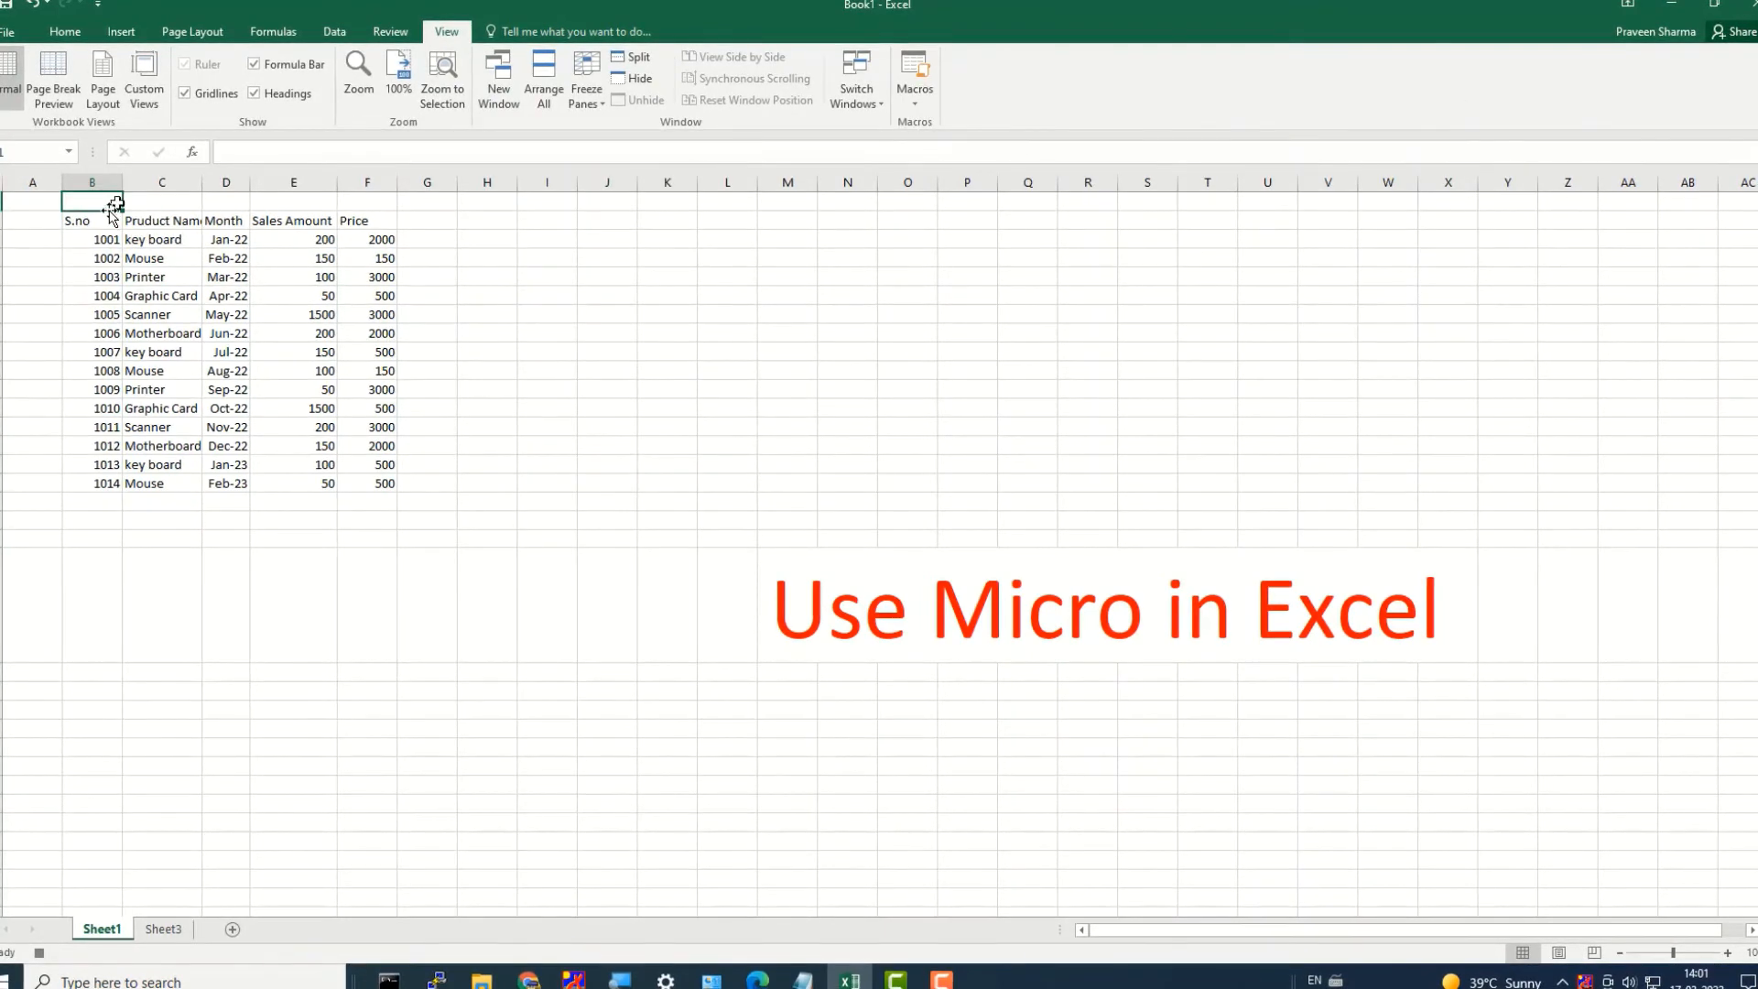
{"action": "left_click_drag", "start_coordinate": [73, 219], "coordinate": [391, 219]}
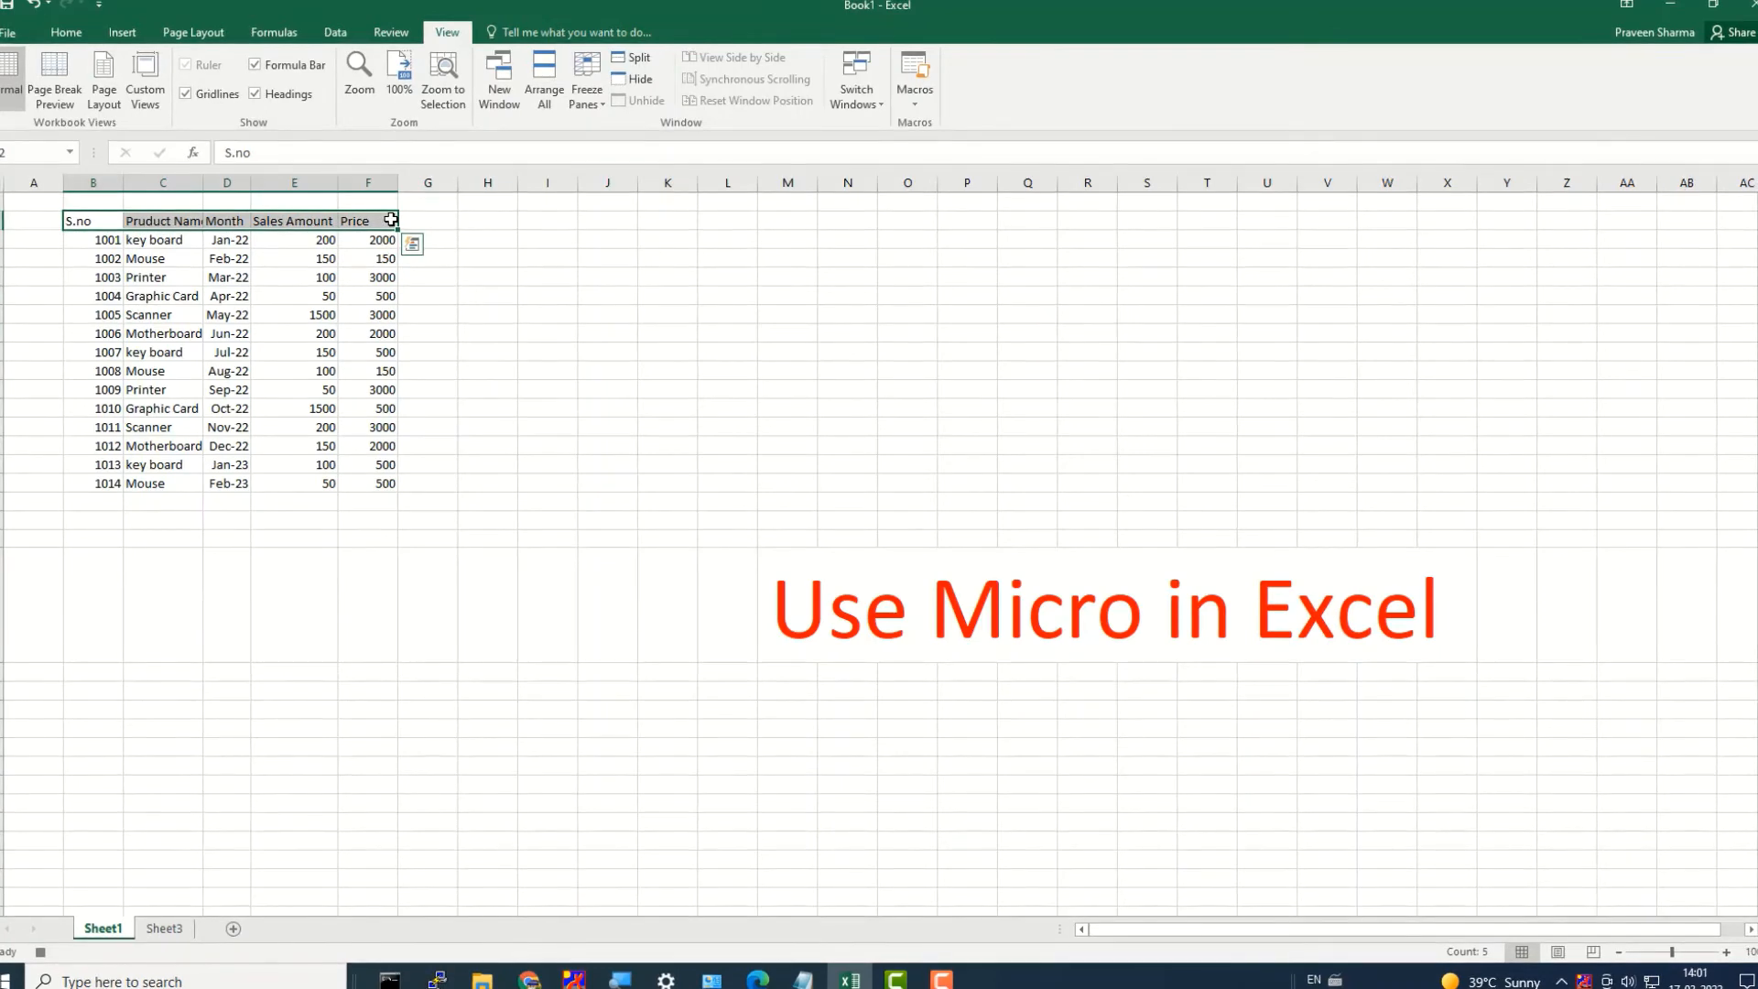
{"action": "left_click", "coordinate": [66, 32]}
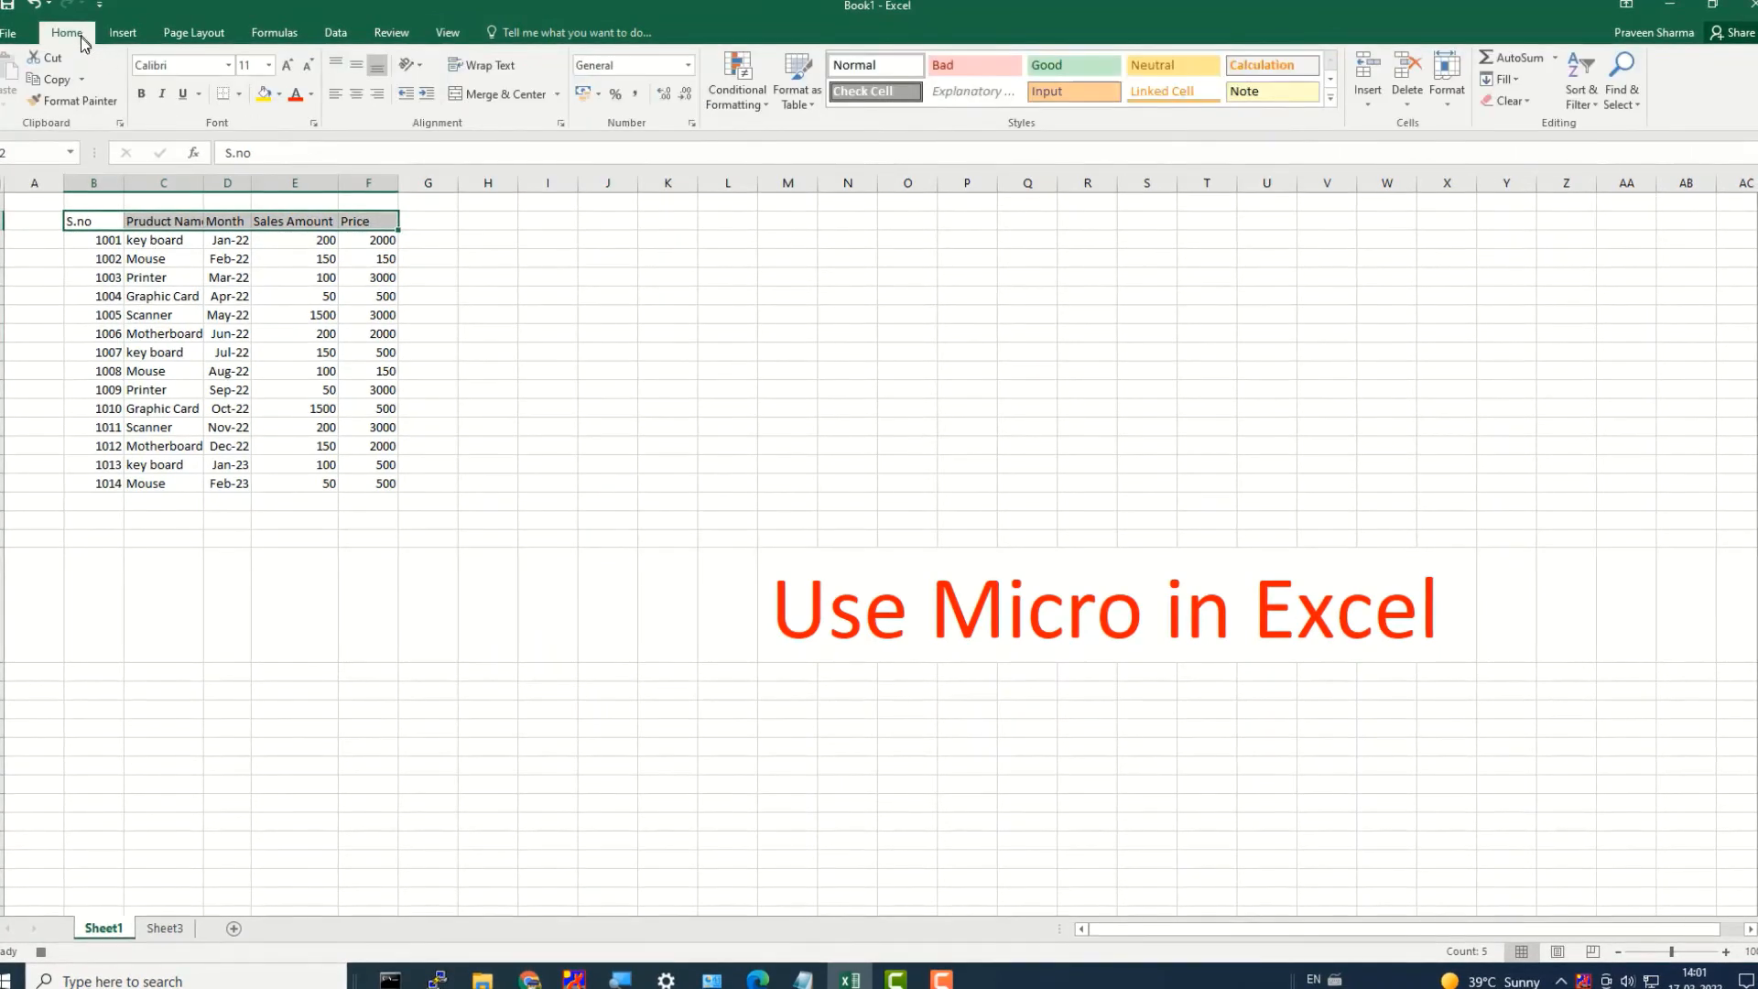
{"action": "left_click", "coordinate": [141, 95]}
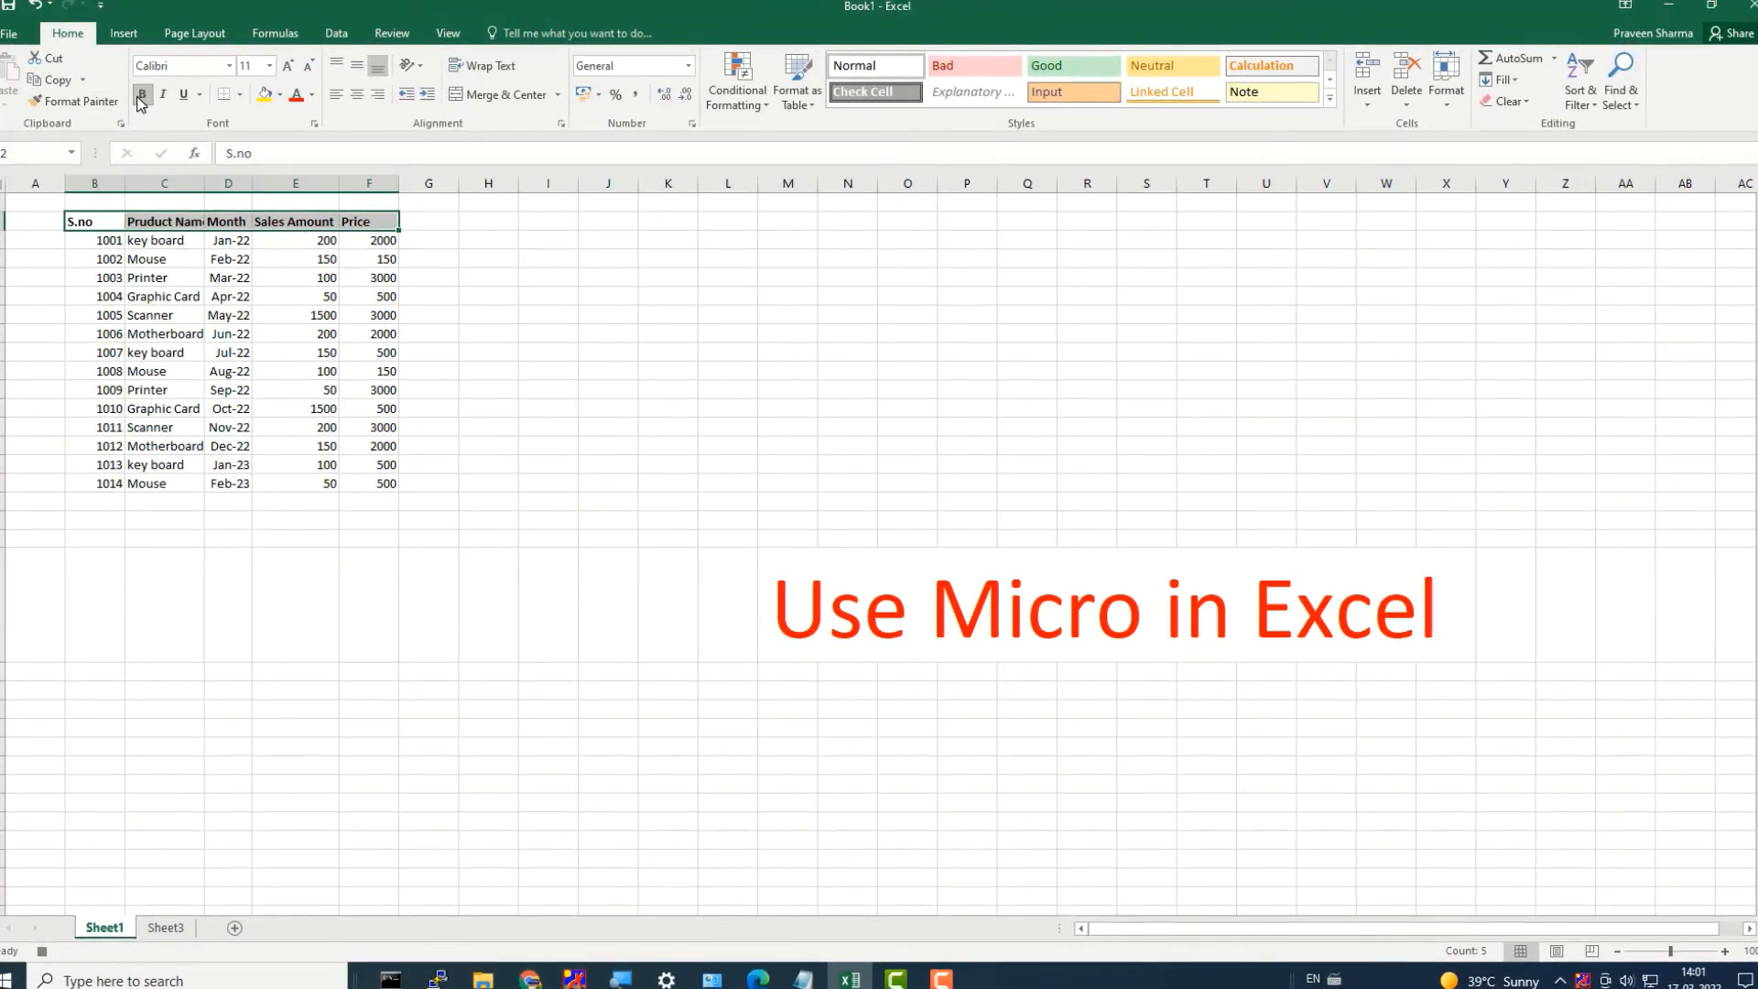
{"action": "left_click", "coordinate": [279, 95]}
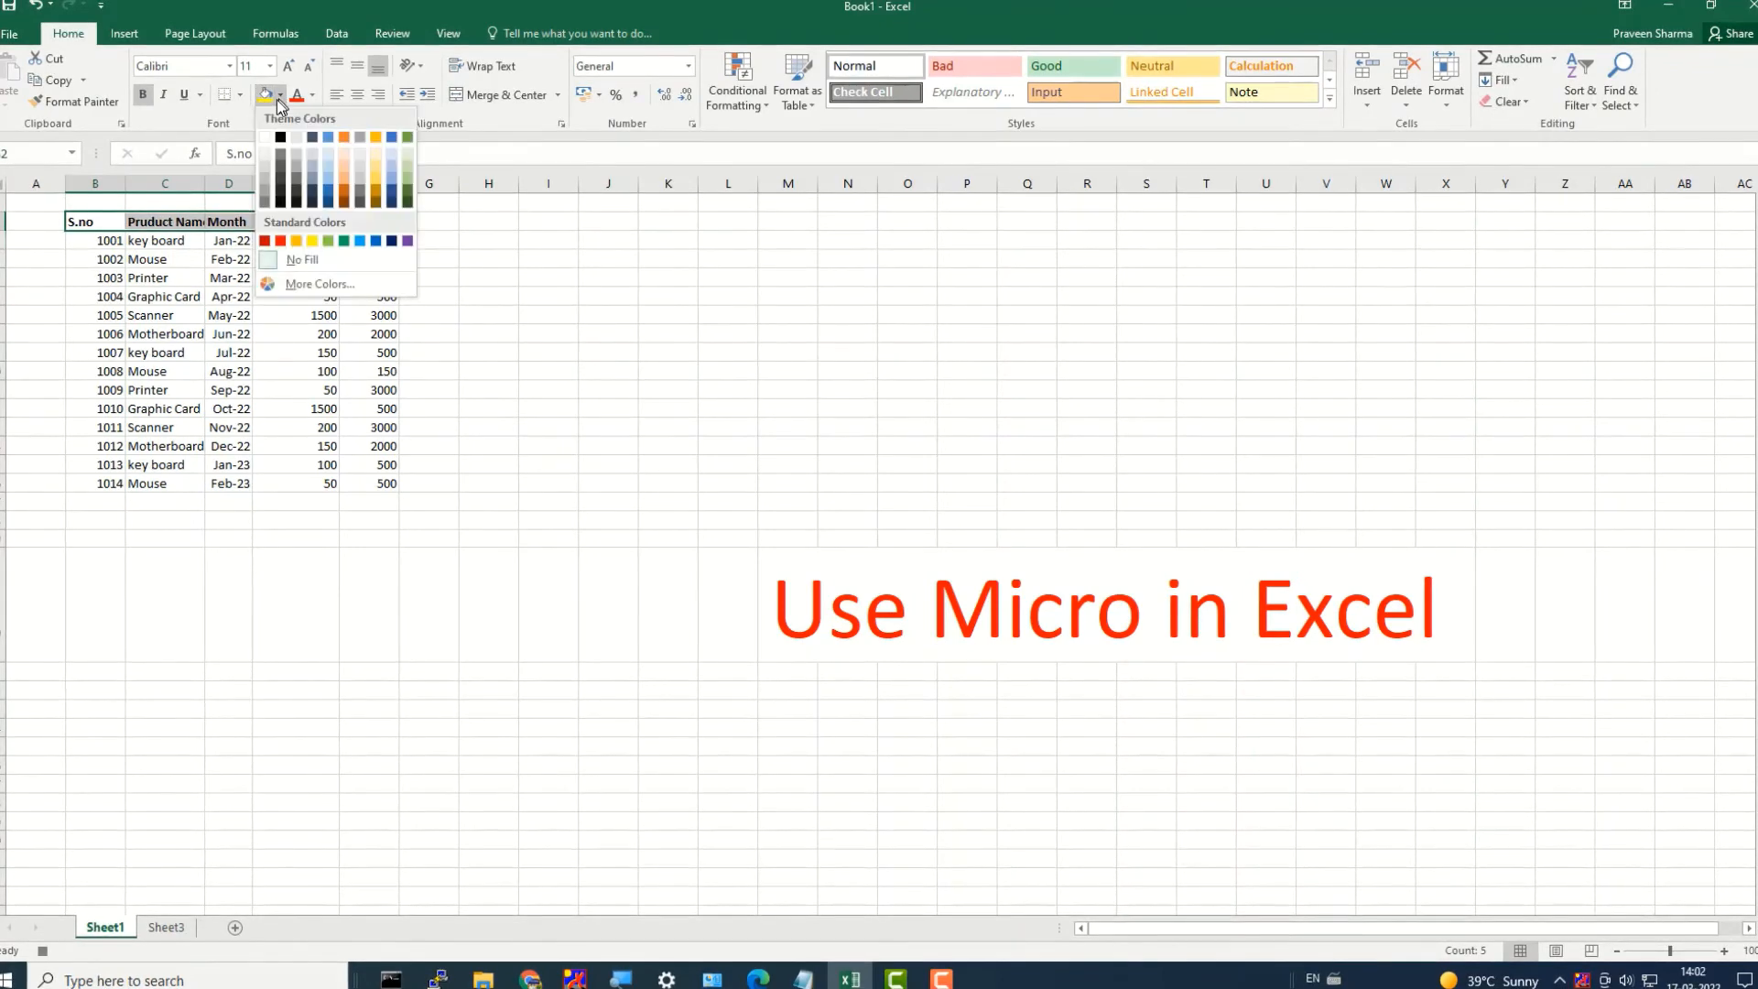
{"action": "left_click", "coordinate": [406, 138]}
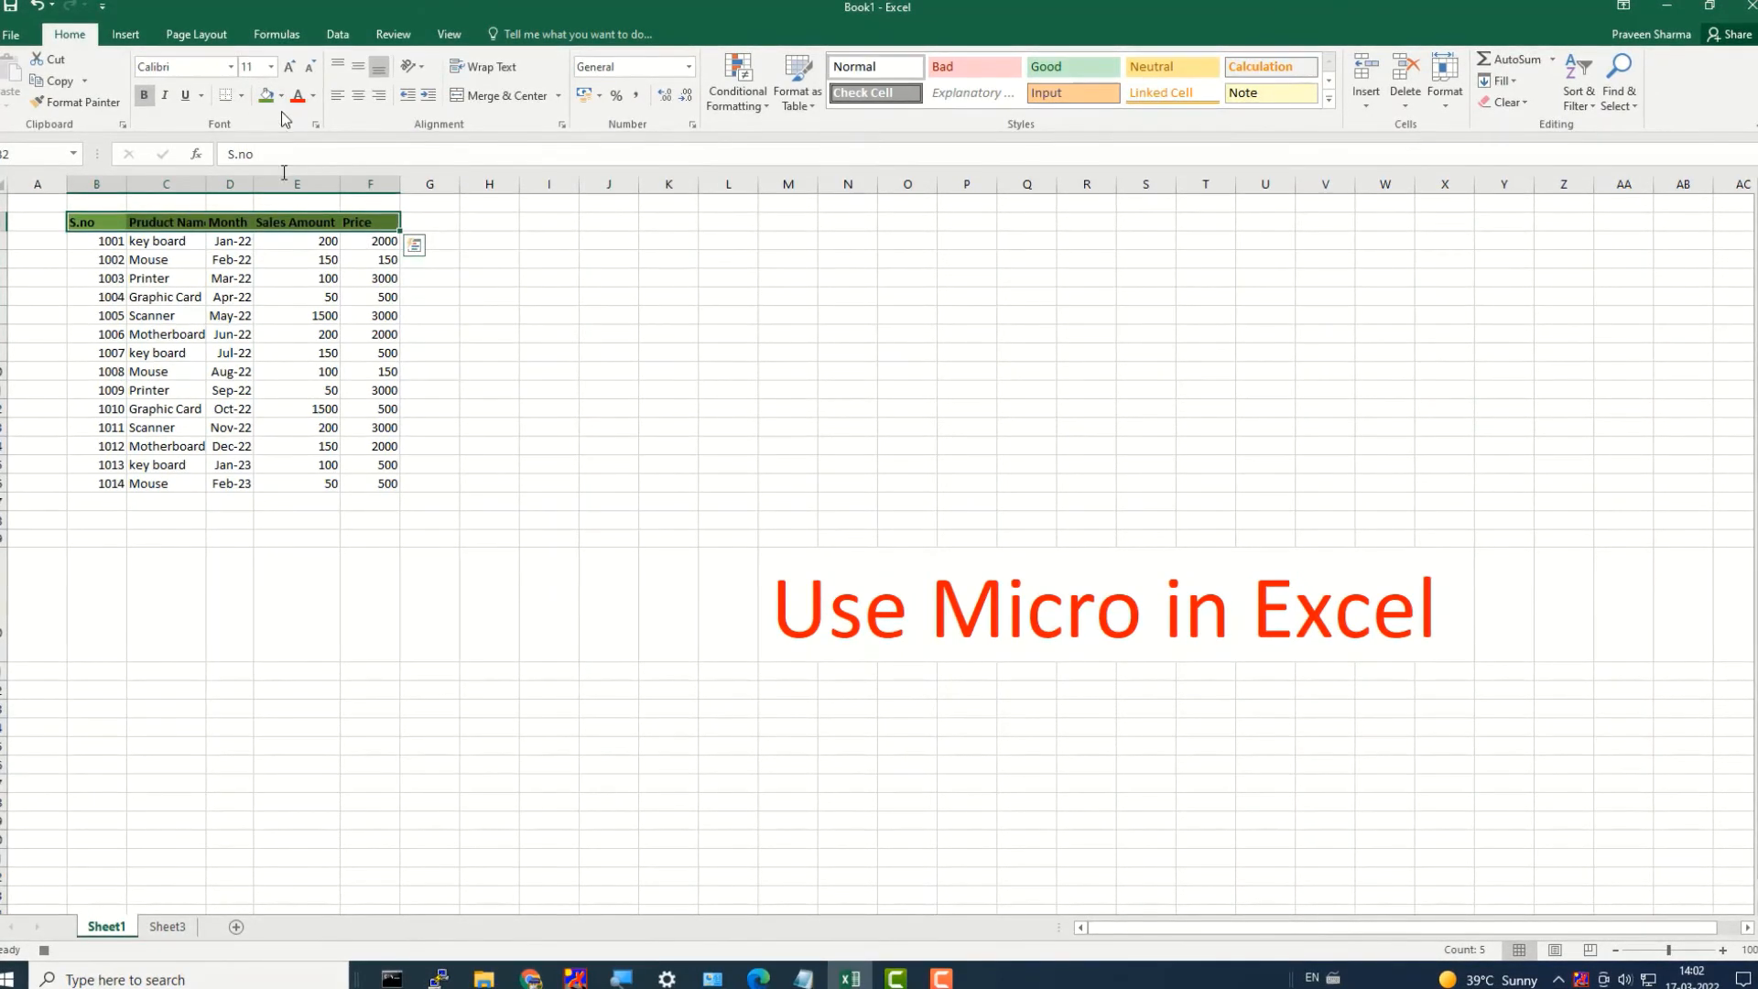
{"action": "left_click", "coordinate": [438, 295]}
Apply All Borders to the whole table from the S.no header down to the last price of serial number 1014.
{"action": "left_click_drag", "start_coordinate": [87, 226], "coordinate": [363, 482]}
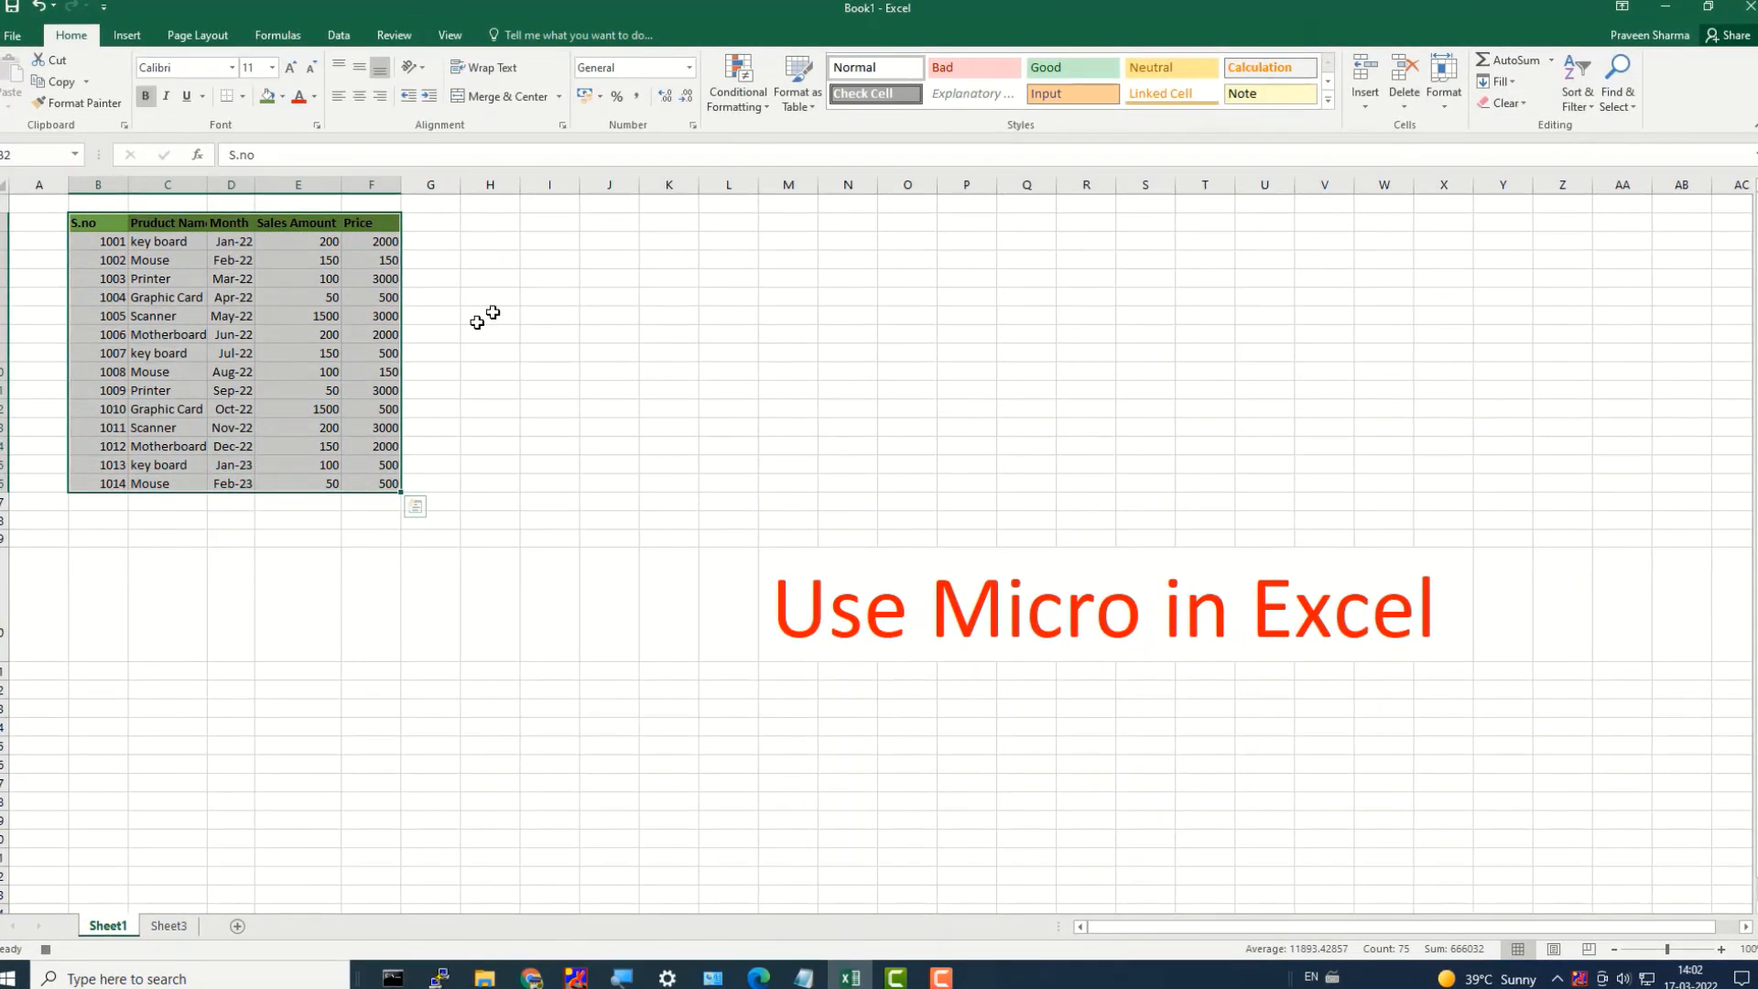
{"action": "left_click", "coordinate": [244, 97]}
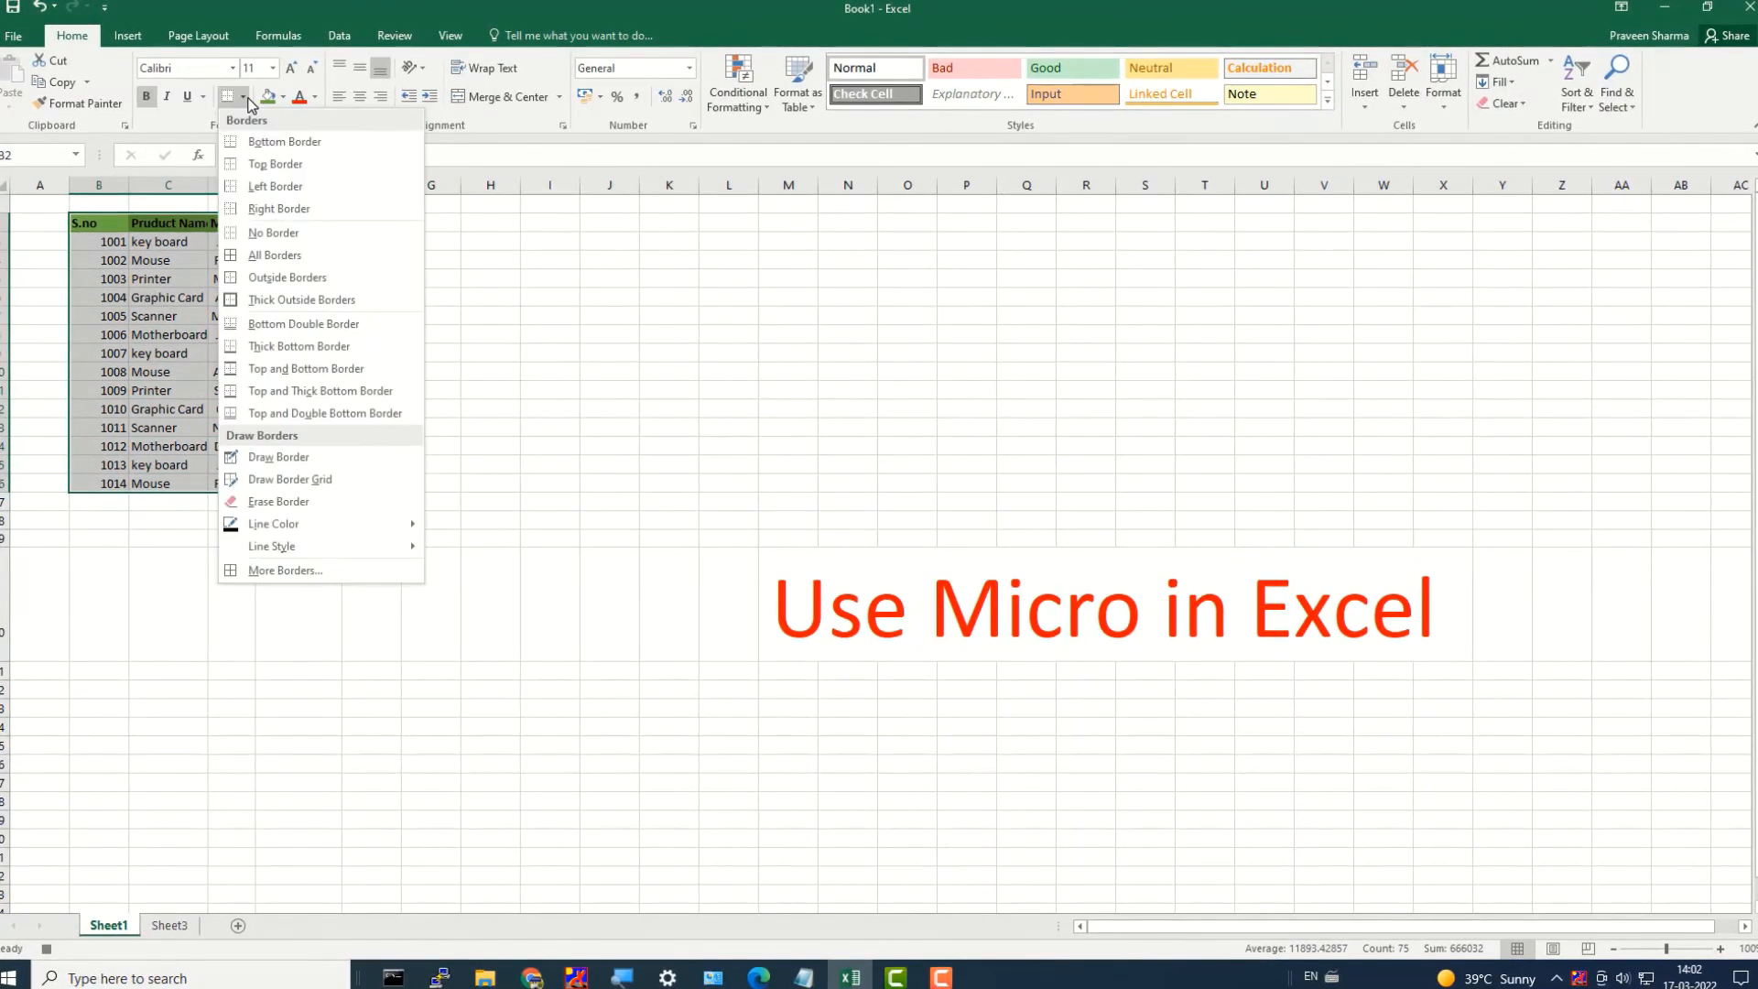
{"action": "left_click", "coordinate": [275, 255]}
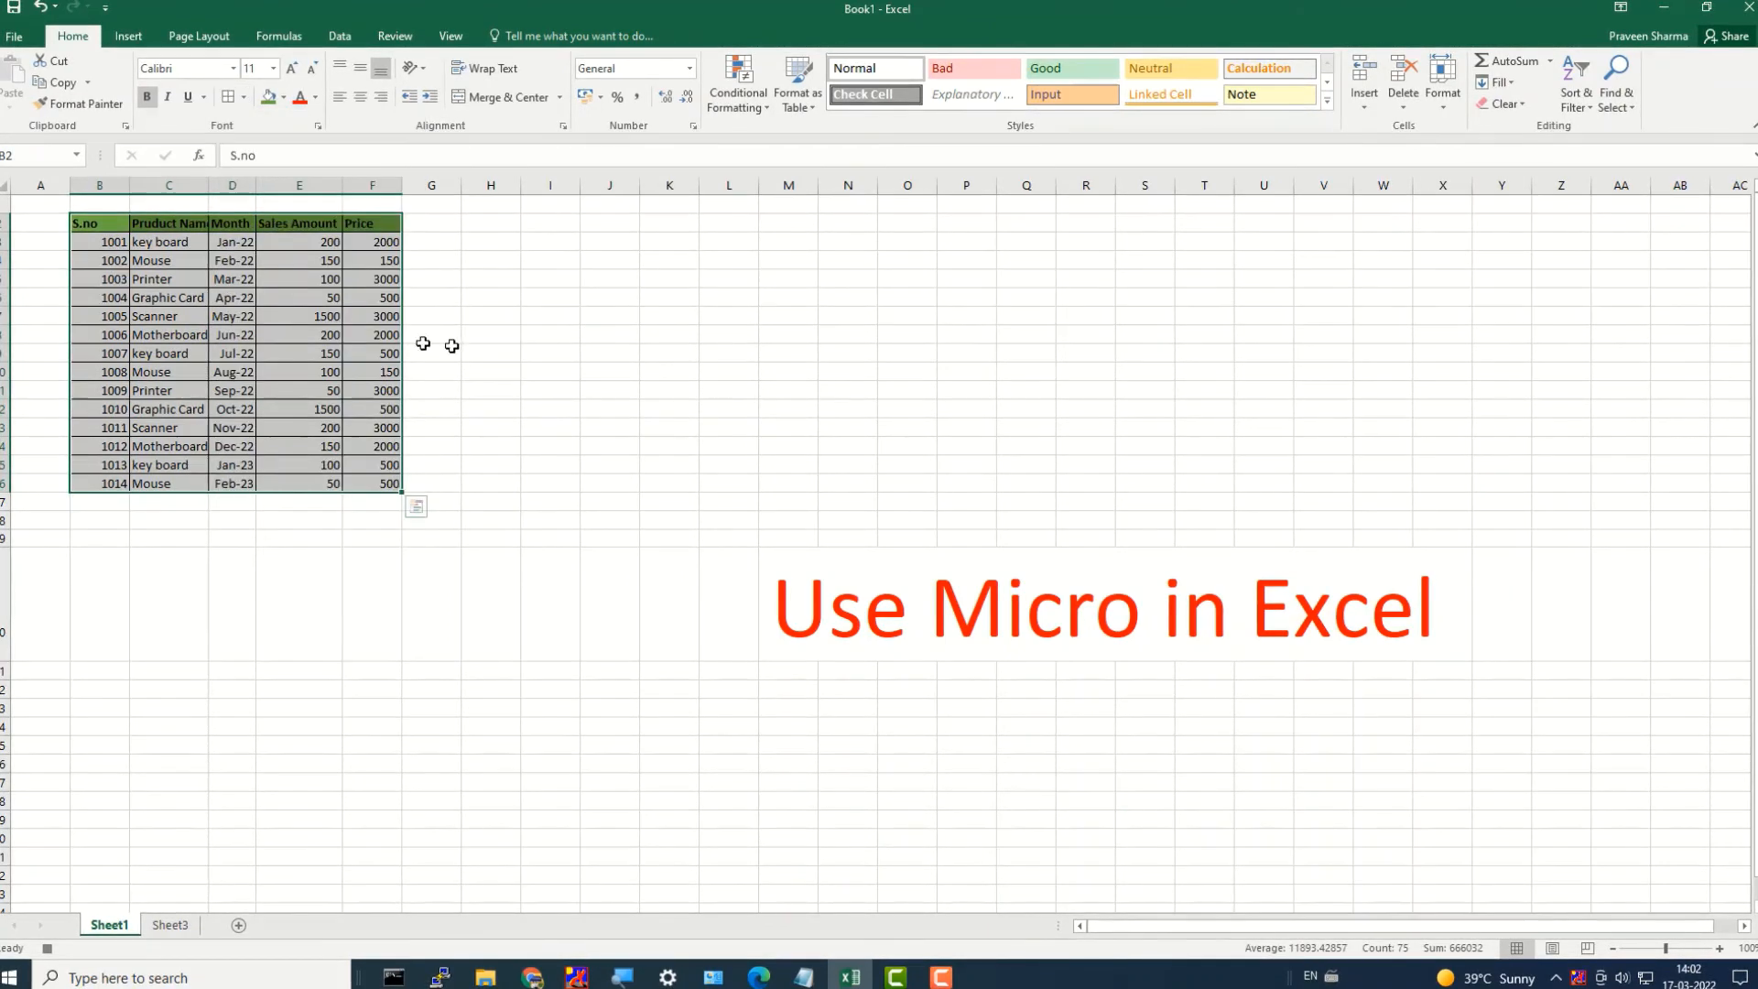
{"action": "left_click", "coordinate": [471, 353]}
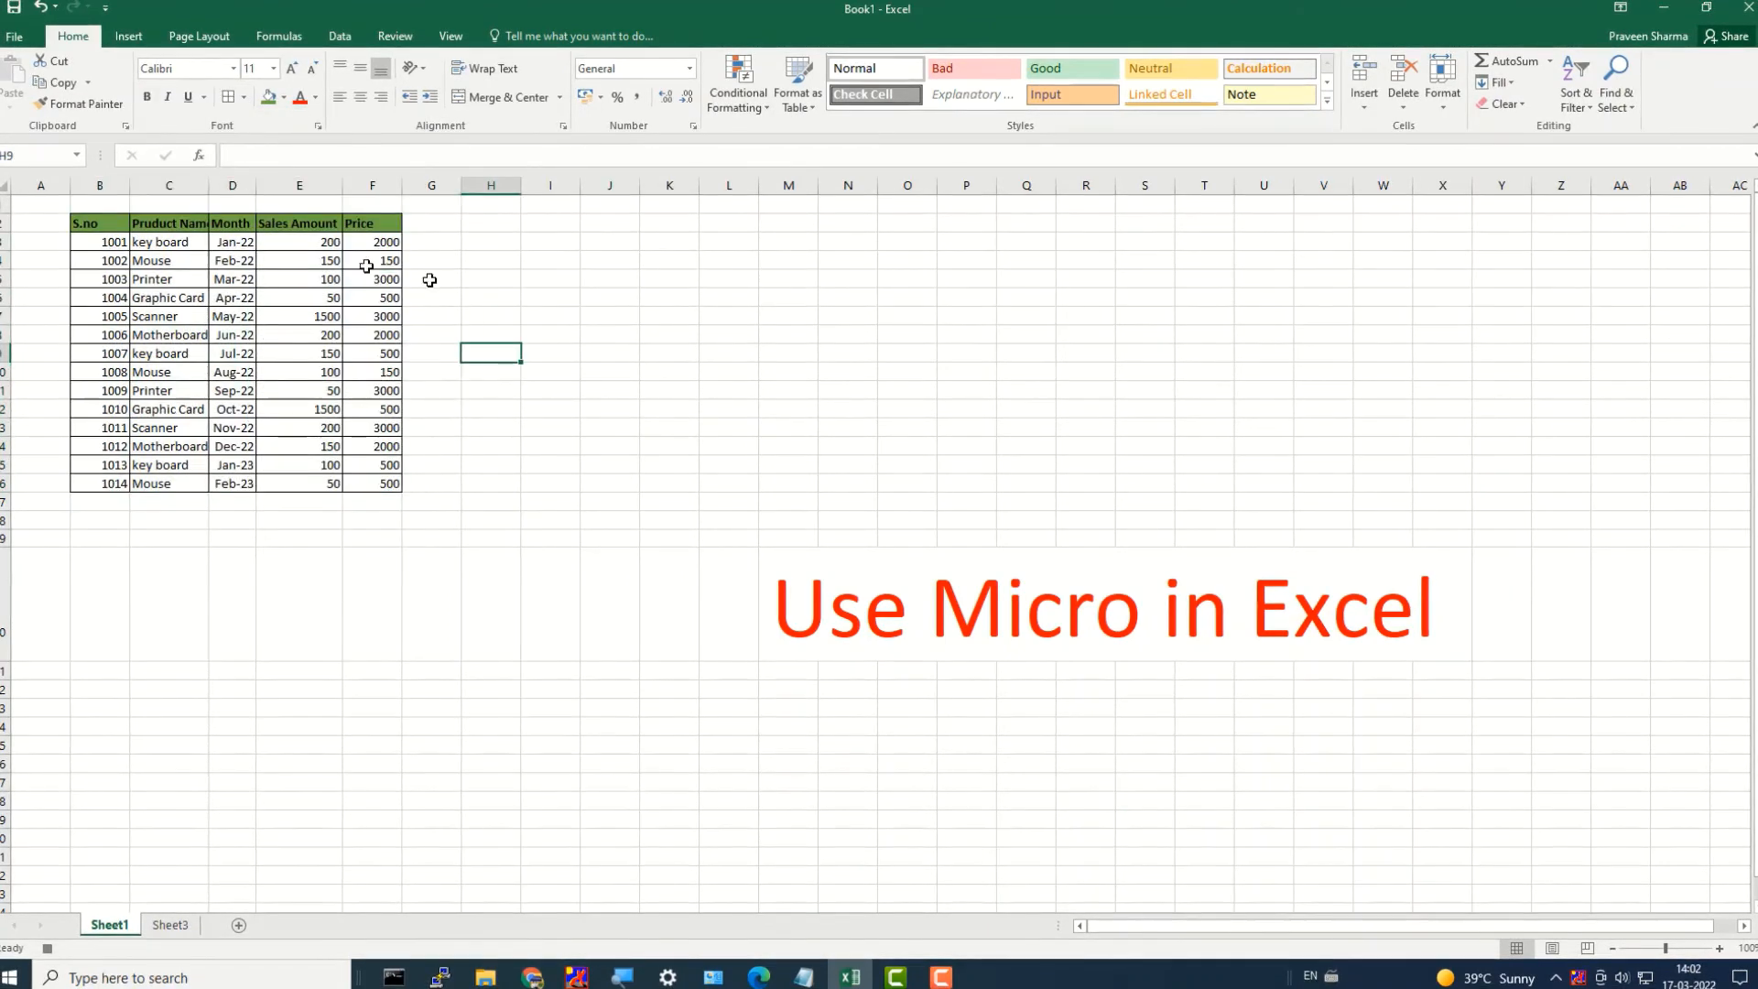
{"action": "left_click", "coordinate": [264, 519]}
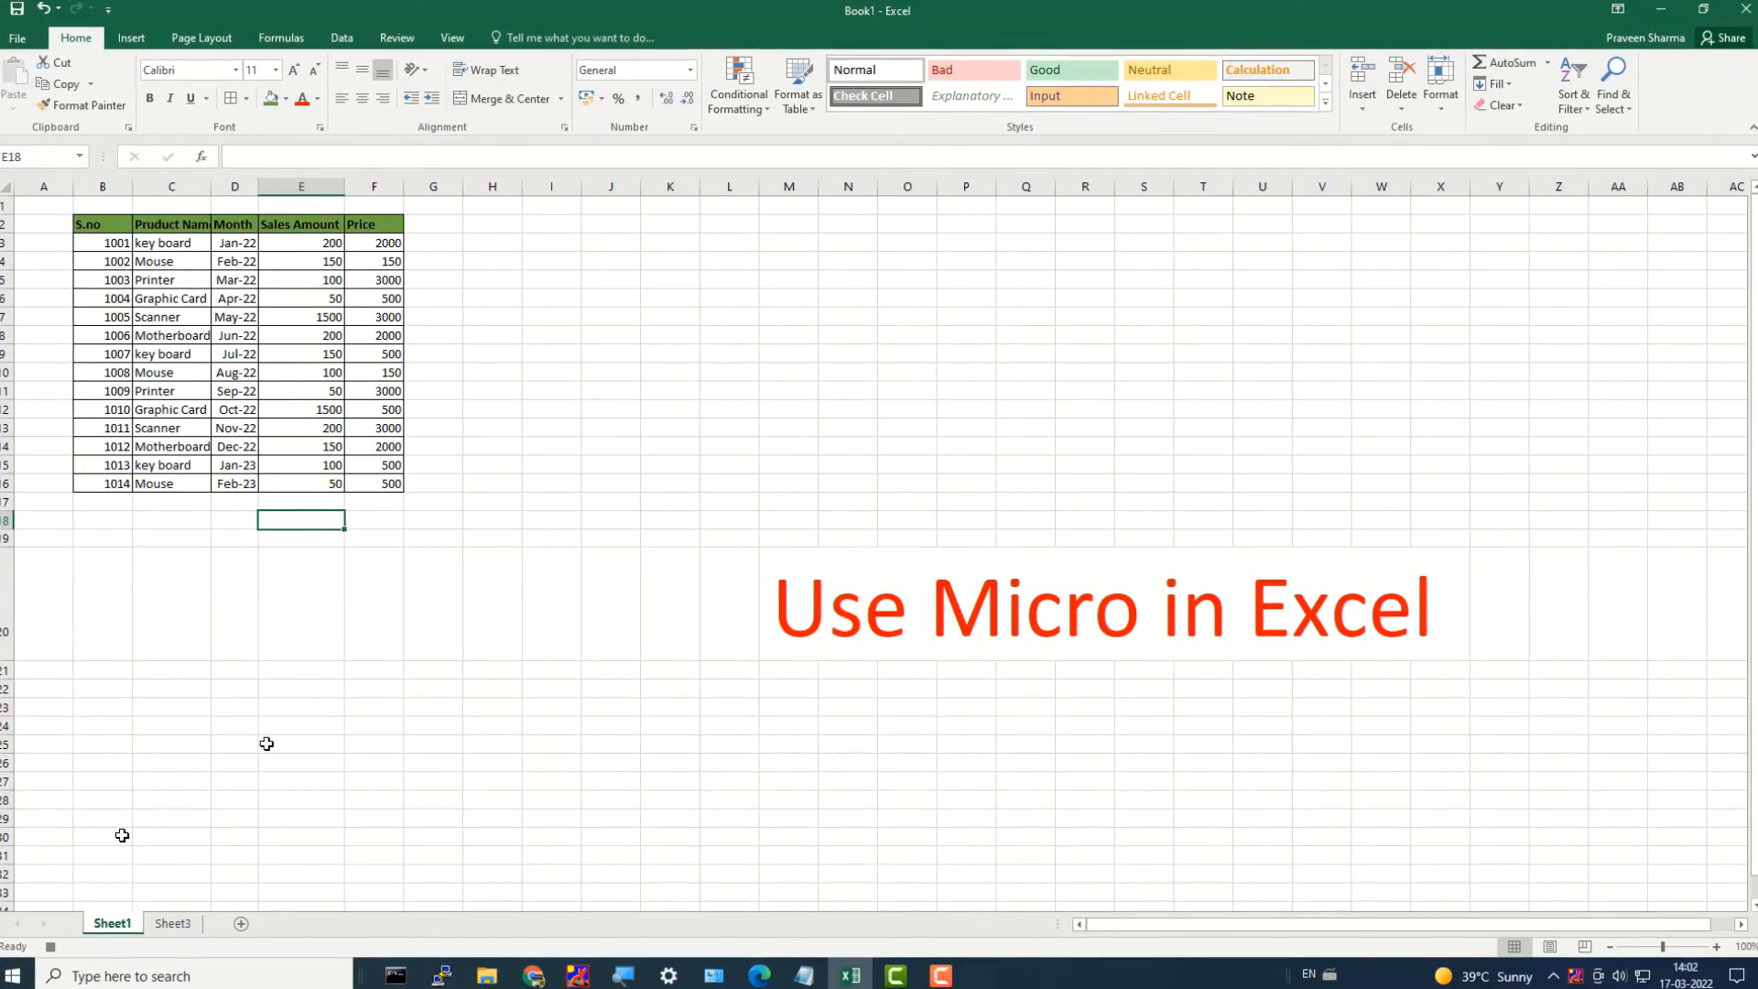
Stop recording the macro.
{"action": "left_click", "coordinate": [453, 39]}
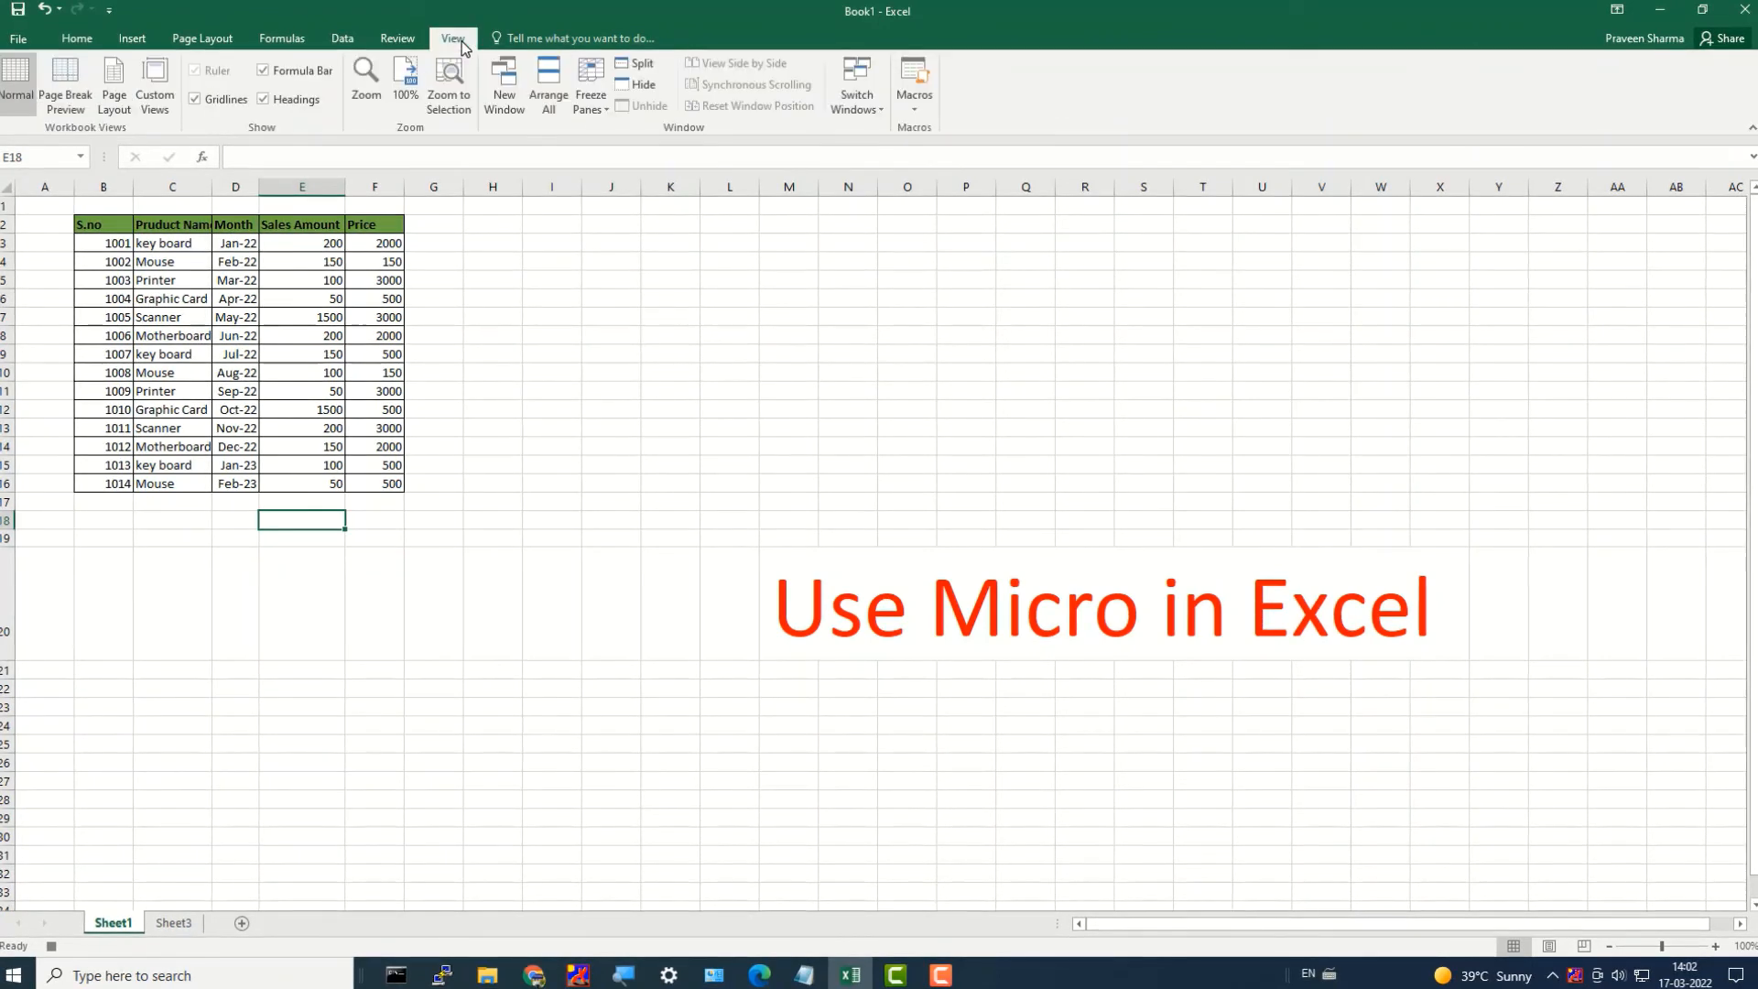
{"action": "left_click", "coordinate": [911, 114]}
{"action": "left_click", "coordinate": [927, 152]}
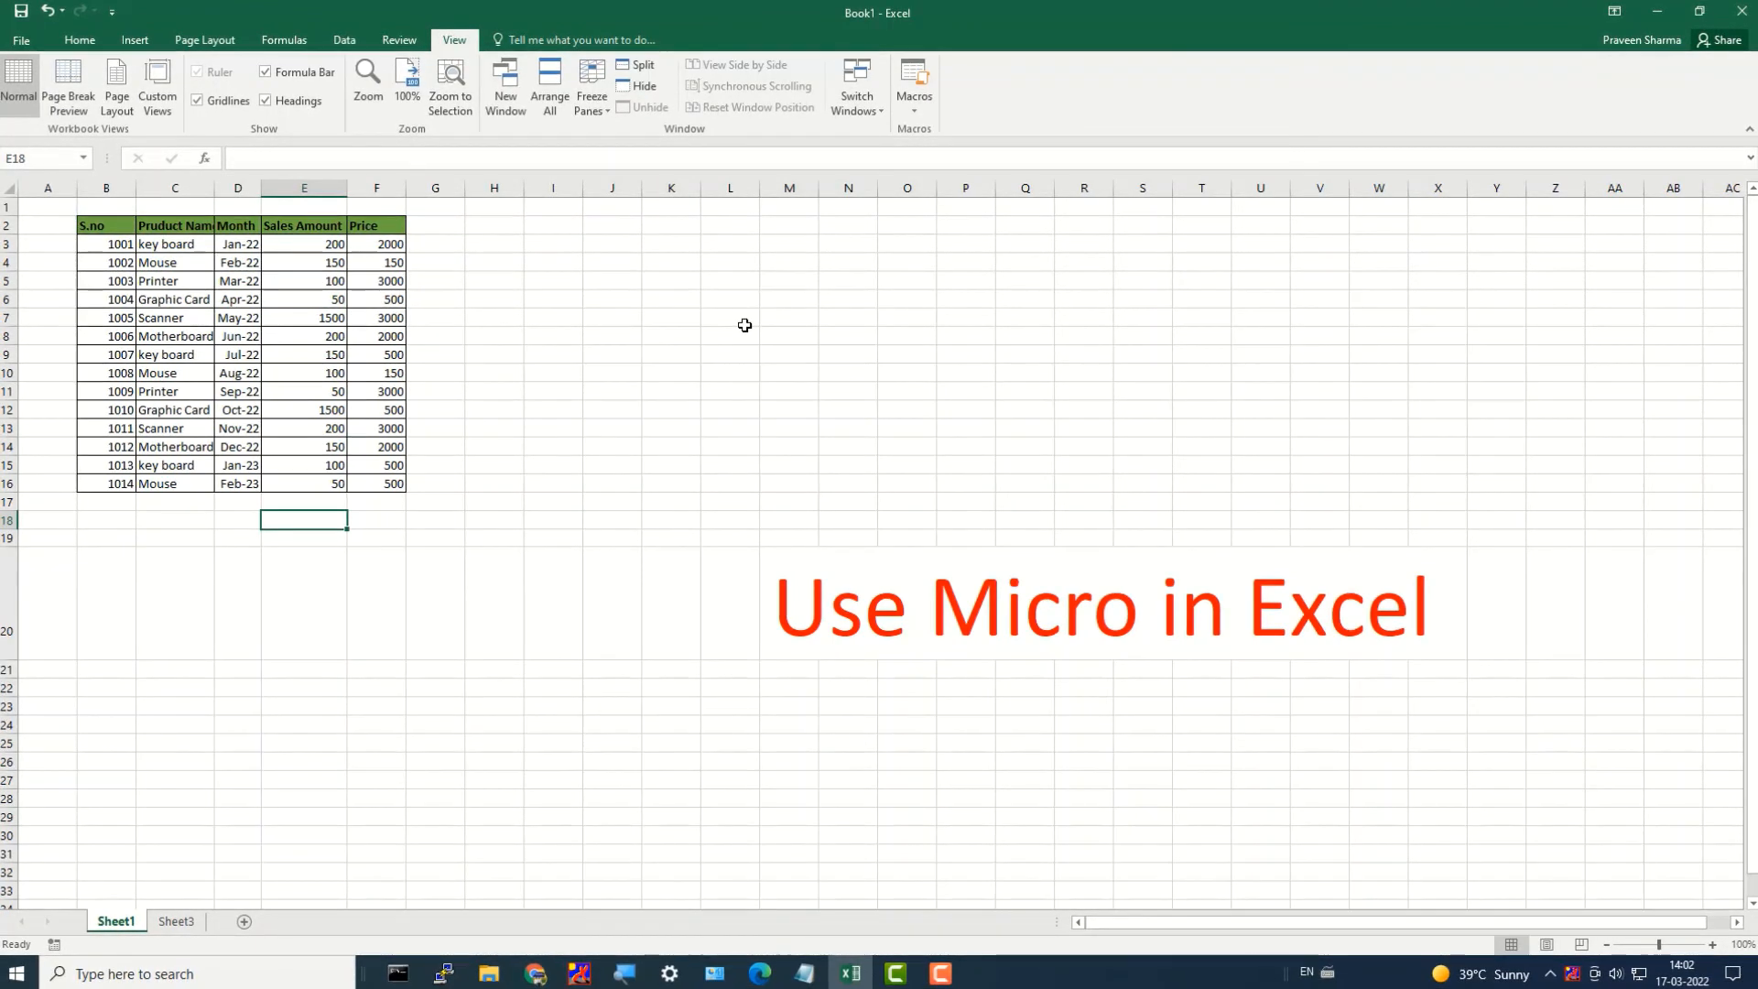
Run the recorded macro on Sheet3 to reproduce the formatted product sales table there.
{"action": "left_click", "coordinate": [176, 921]}
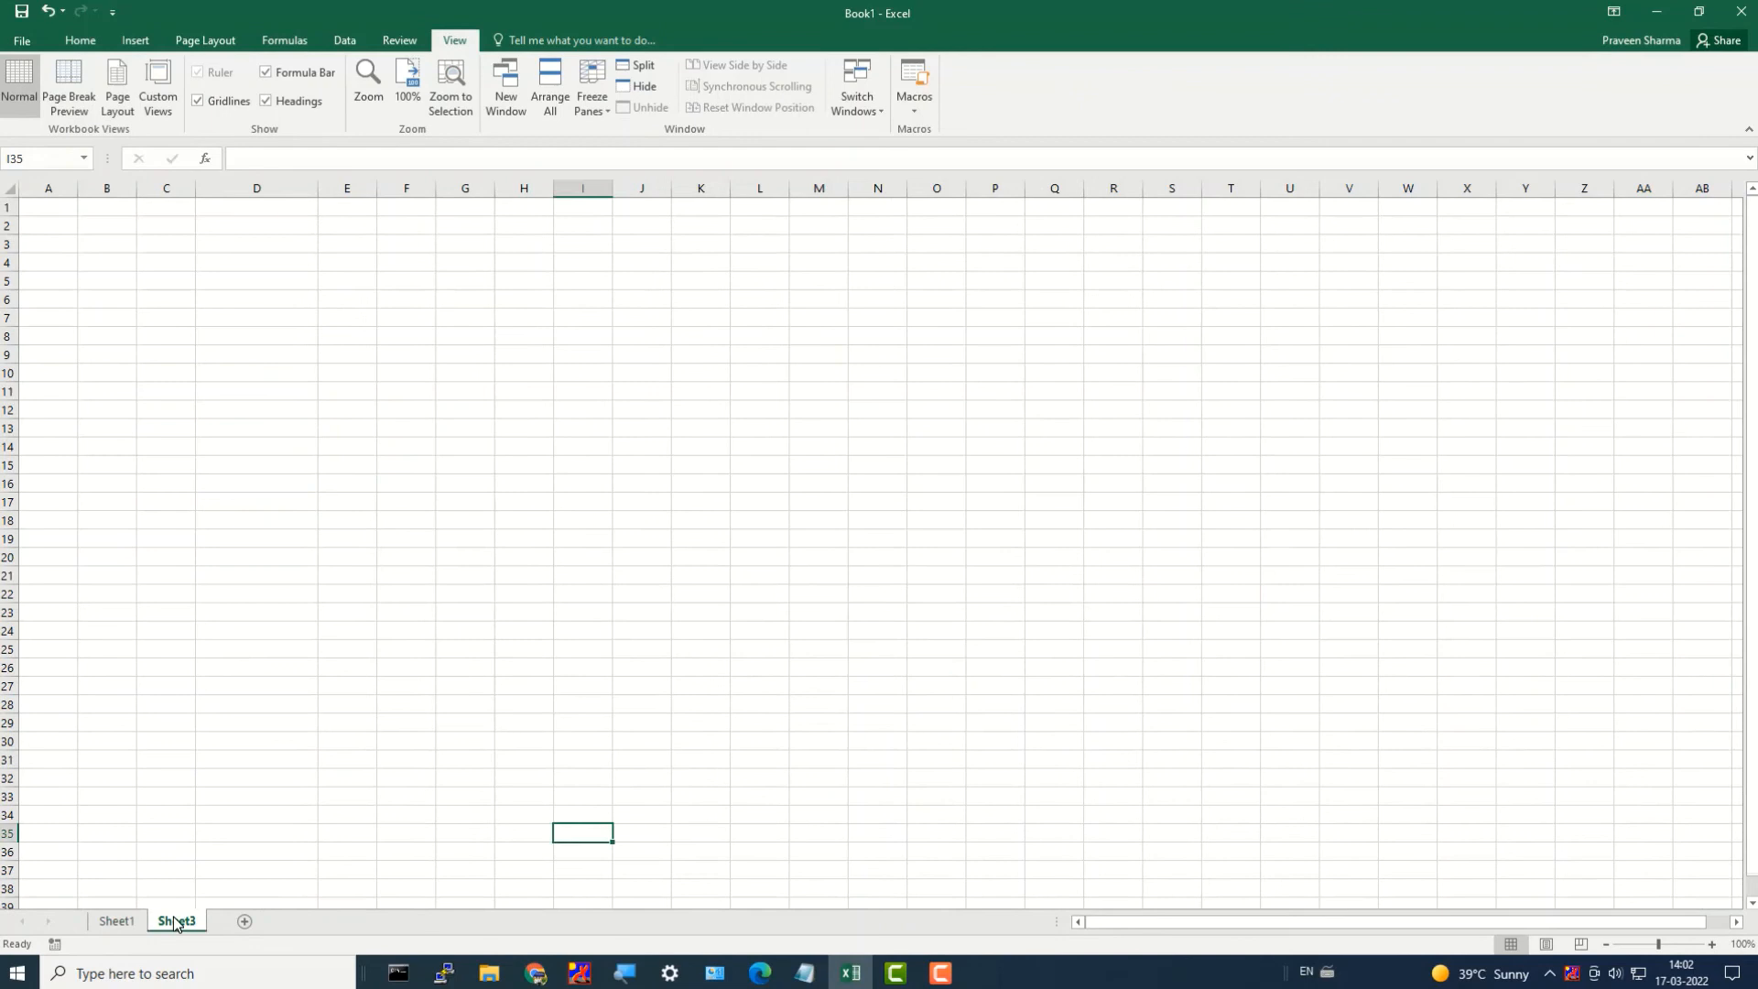
{"action": "left_click", "coordinate": [361, 427]}
{"action": "left_click", "coordinate": [99, 247]}
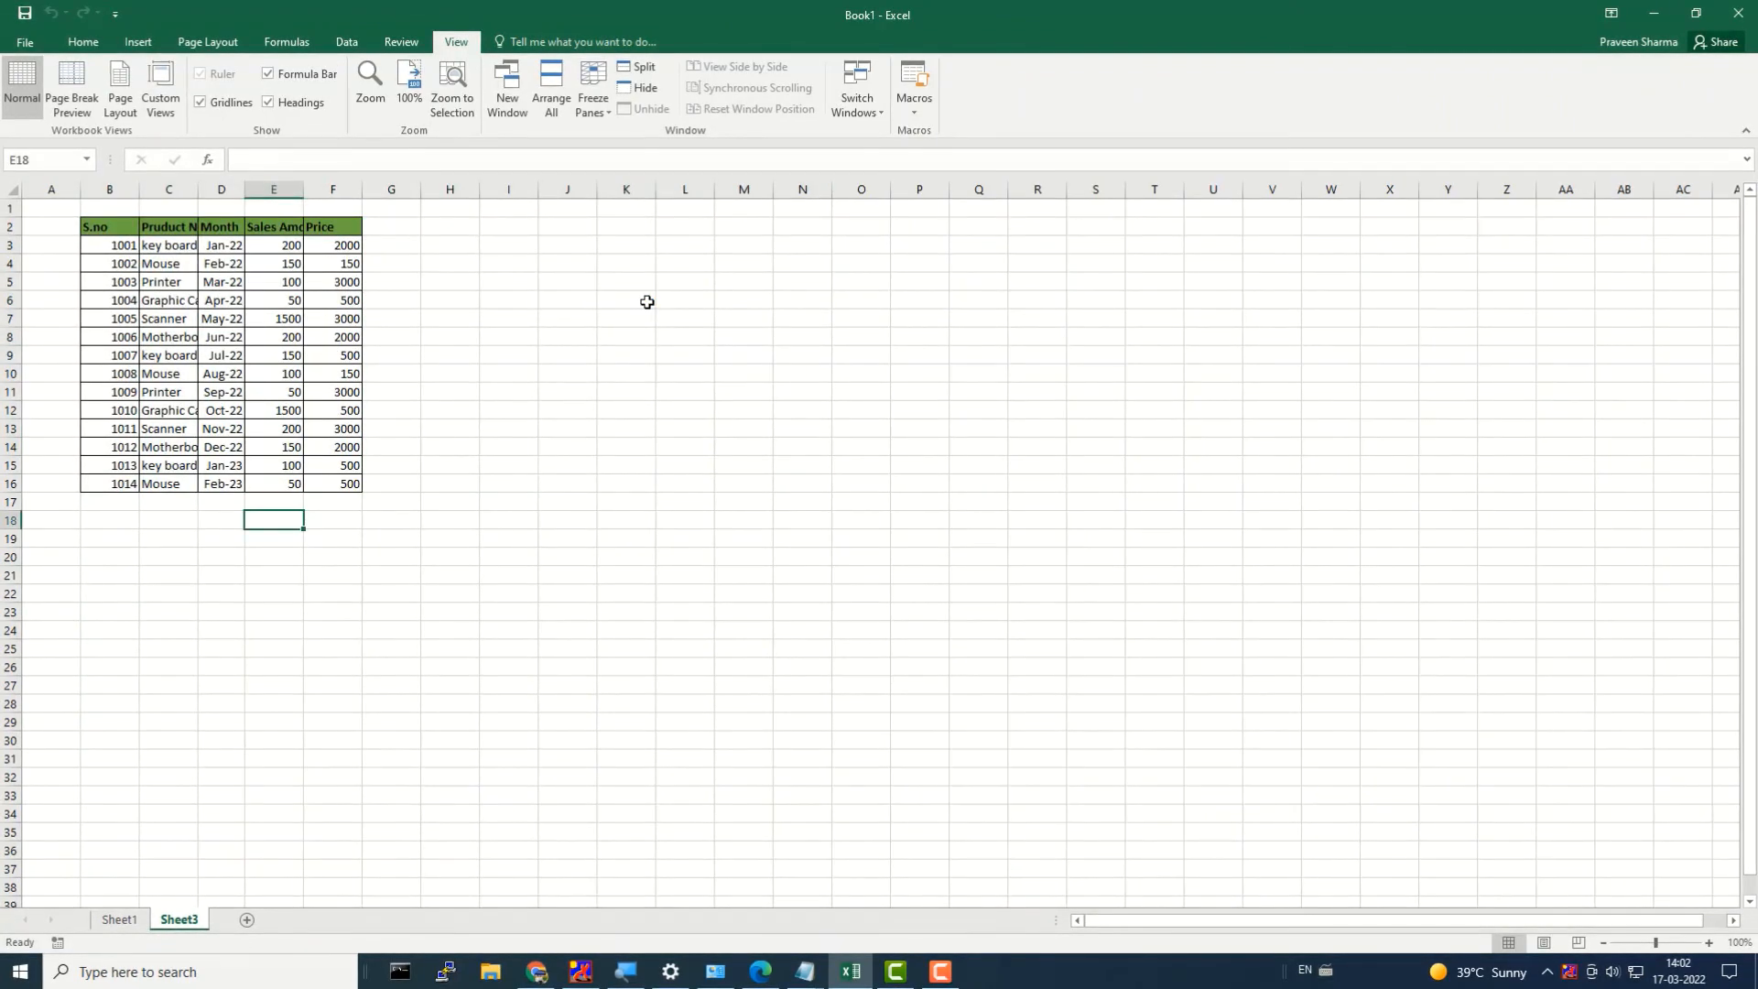
{"action": "left_click", "coordinate": [647, 349]}
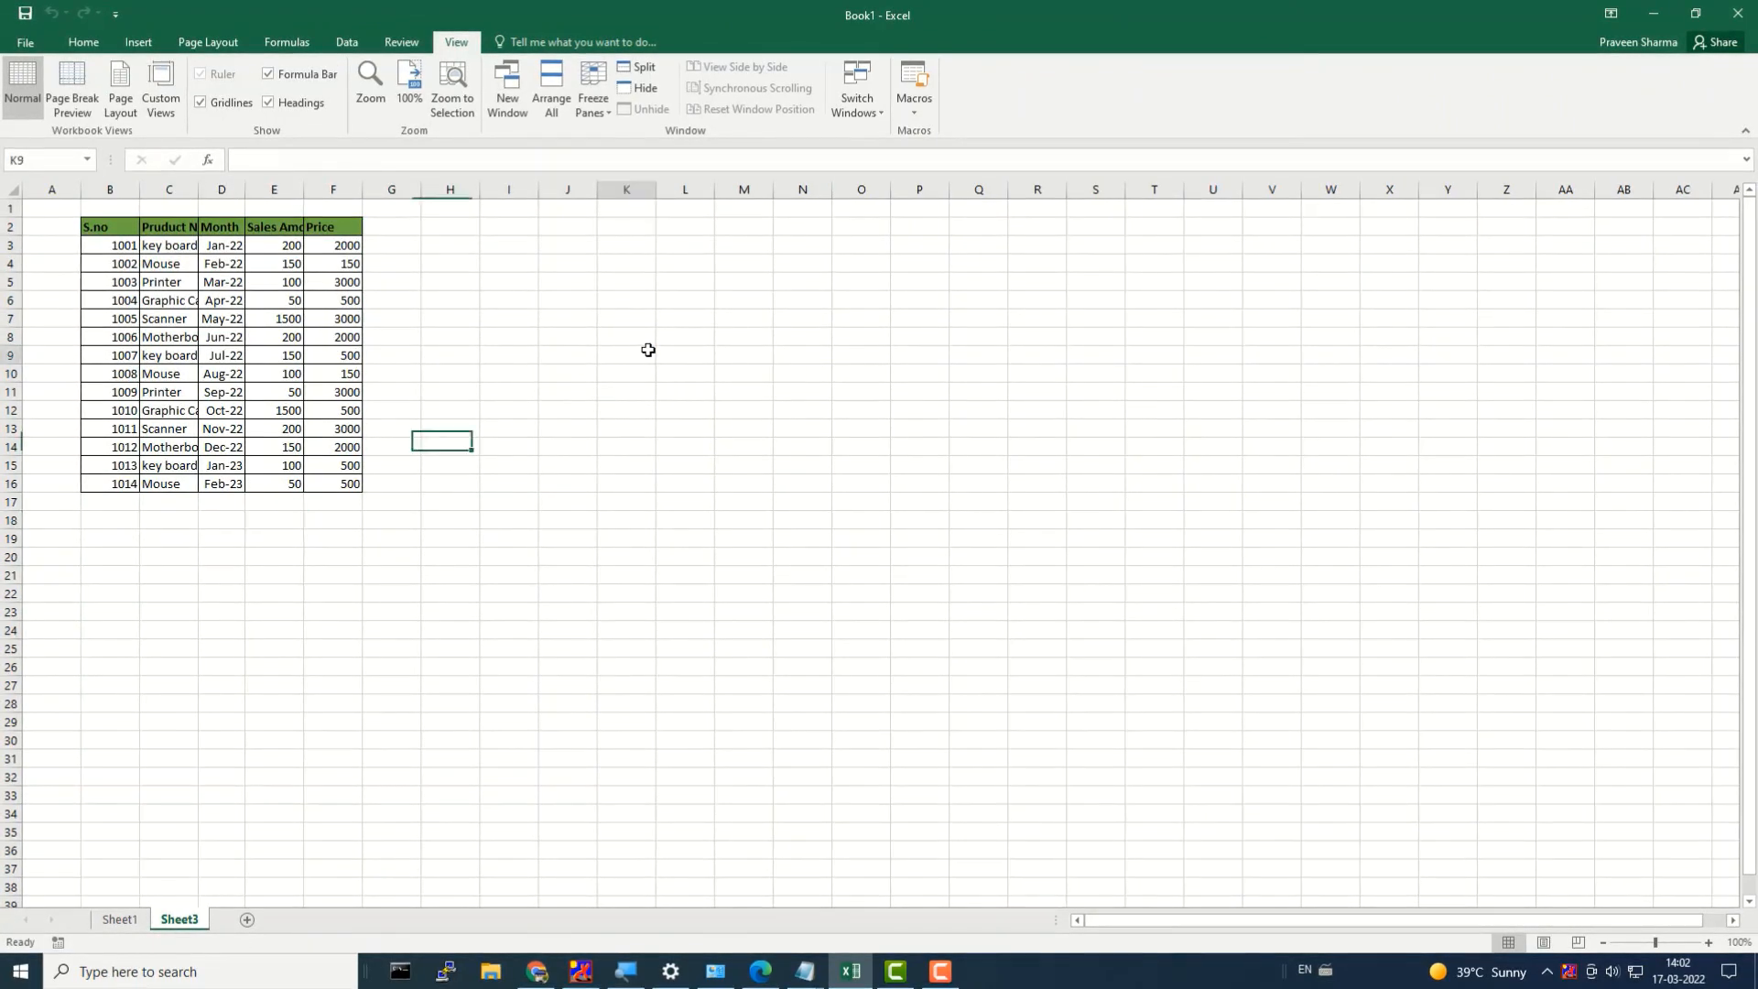
{"action": "left_click", "coordinate": [943, 972]}
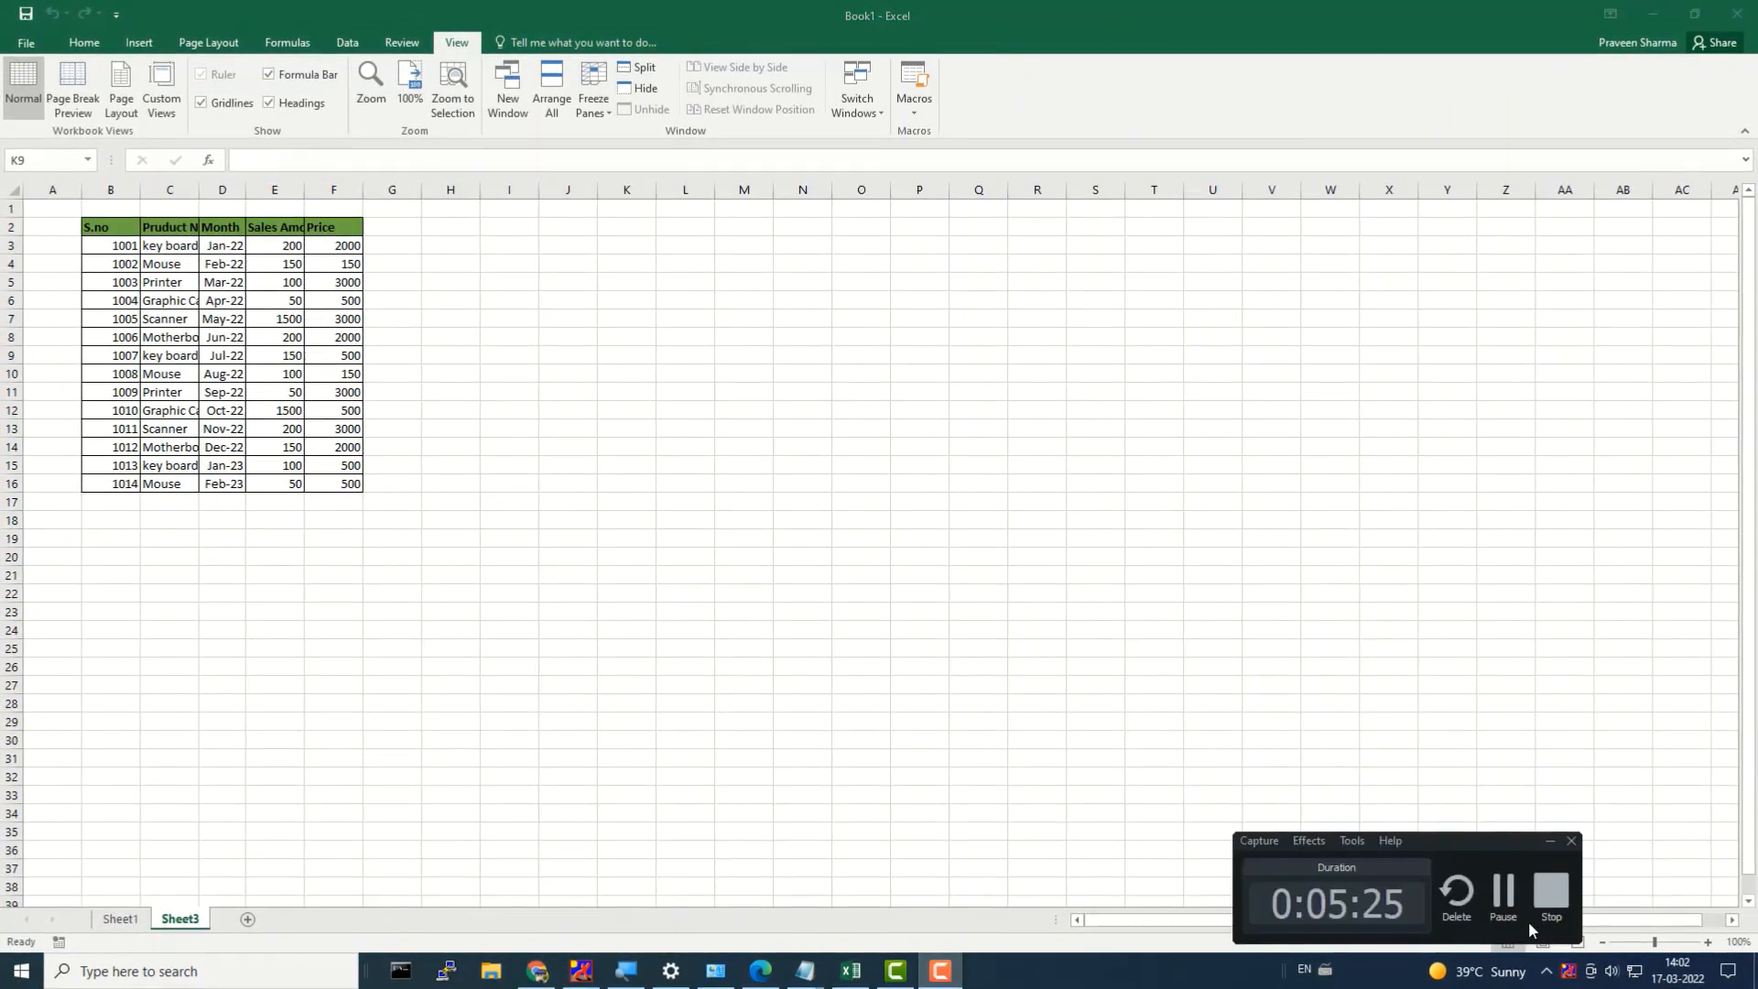